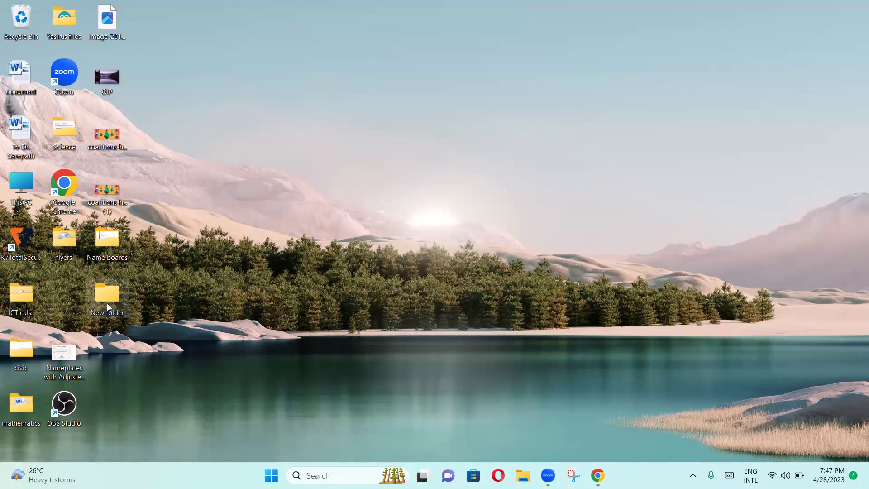
- Open the desktop folder New folder in a maximized window and create a new text document inside it
double_click(107, 298)
double_click(400, 38)
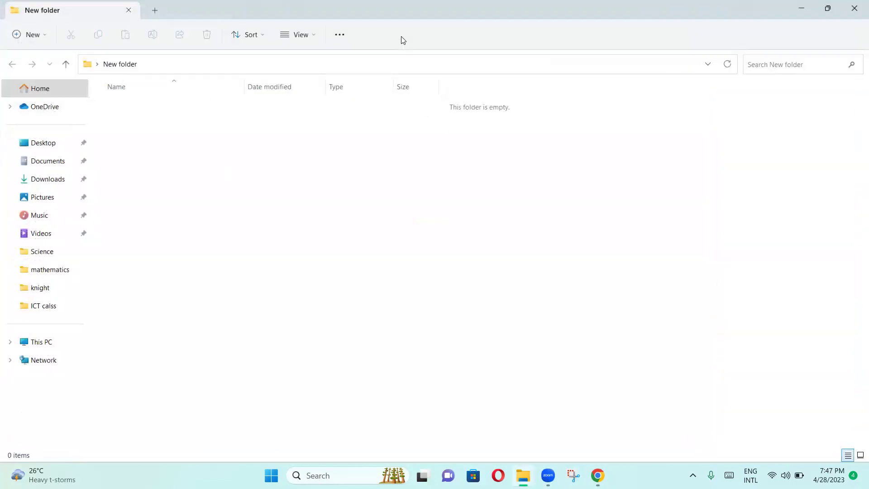
right_click(453, 173)
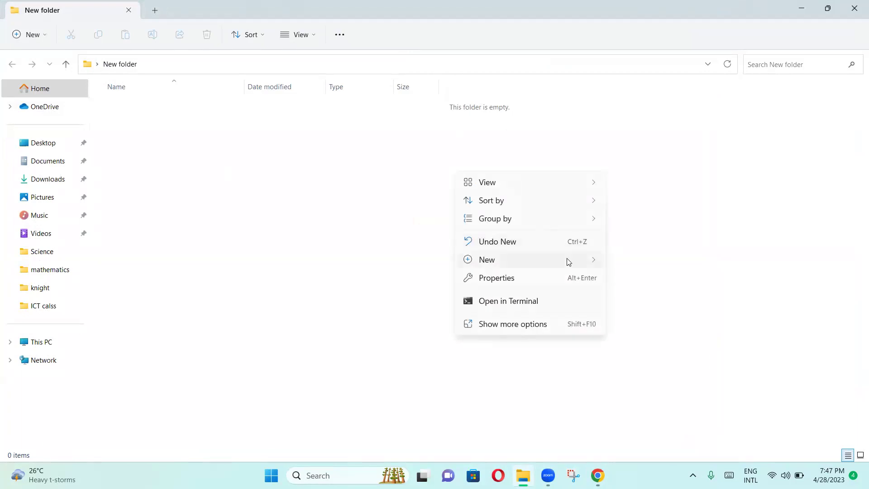
mouse_move(566, 260)
click(431, 247)
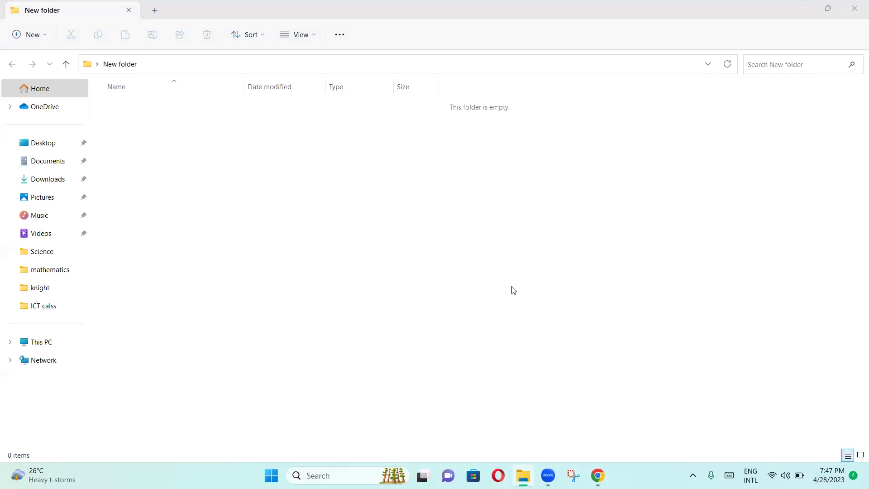
right_click(497, 289)
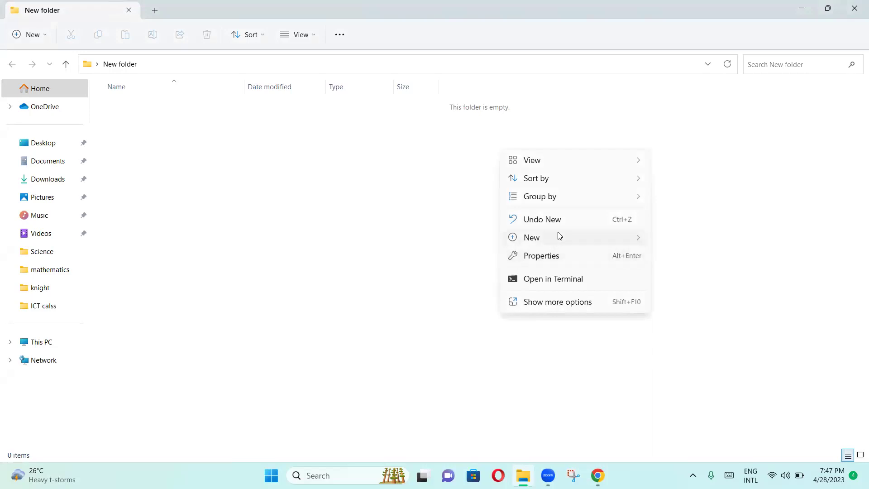
mouse_move(558, 233)
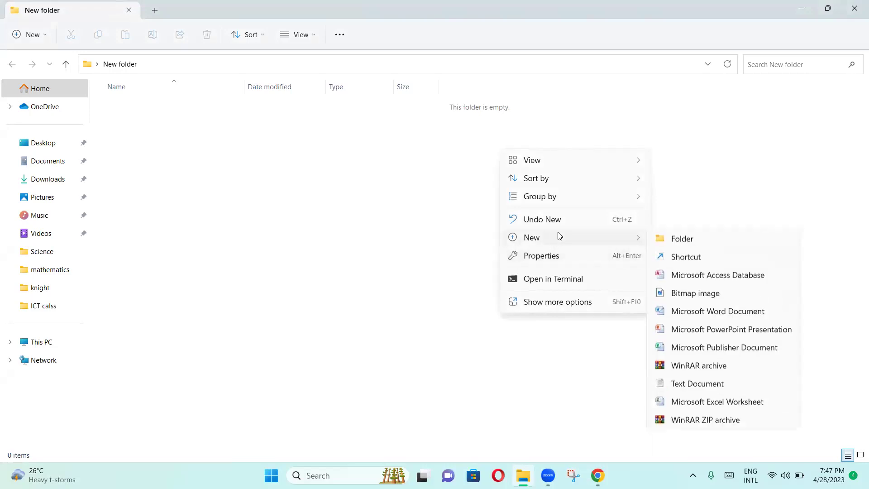
click(719, 387)
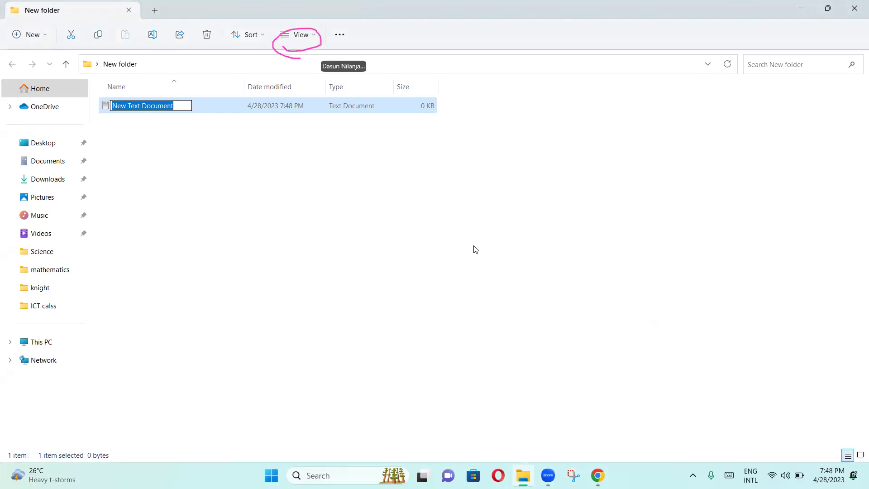
- Turn on the display of file name extensions for the files in New folder
click(318, 38)
click(318, 38)
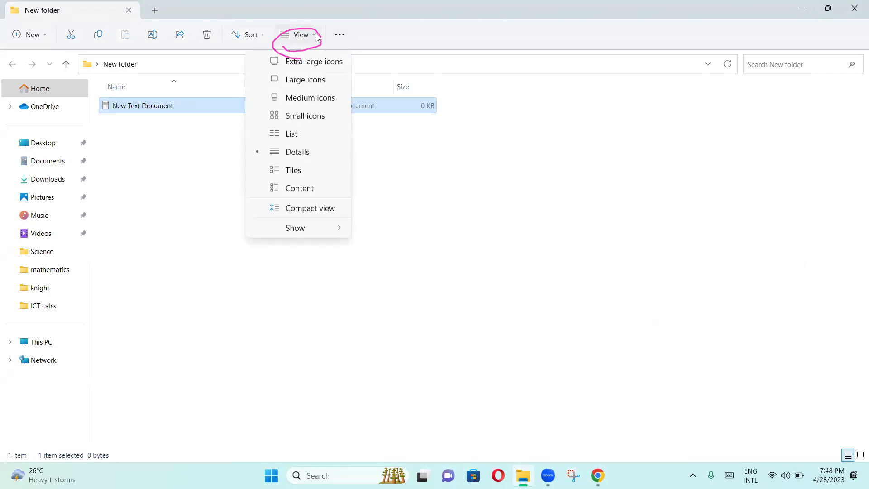
mouse_move(331, 235)
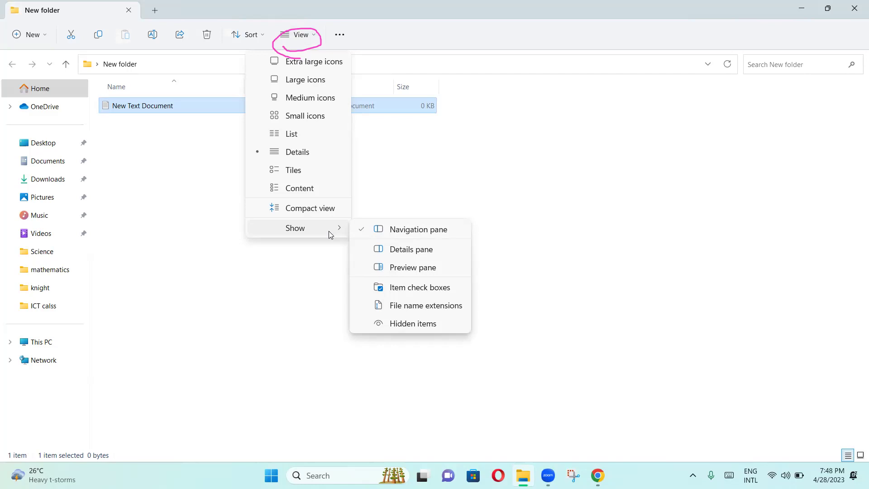
click(460, 306)
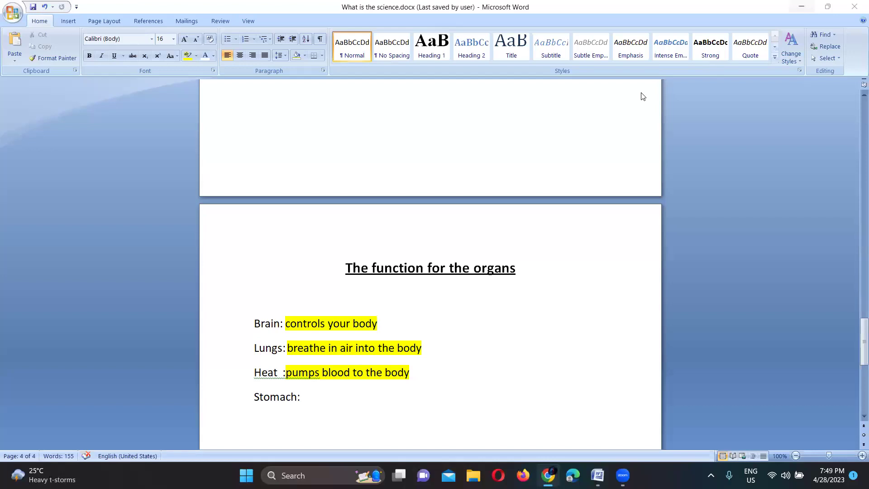
- Reveal the desktop from the Word document and open the ICT practical folder in a new File Explorer window
key(super+d)
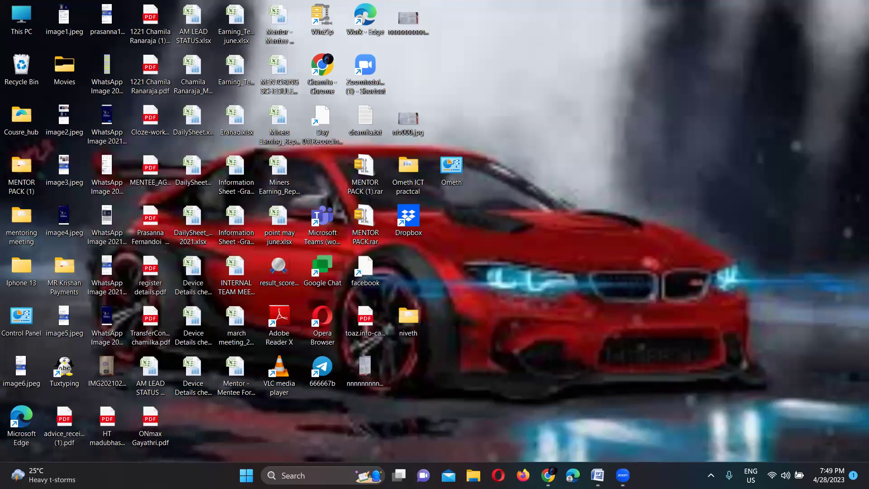
key(super+e)
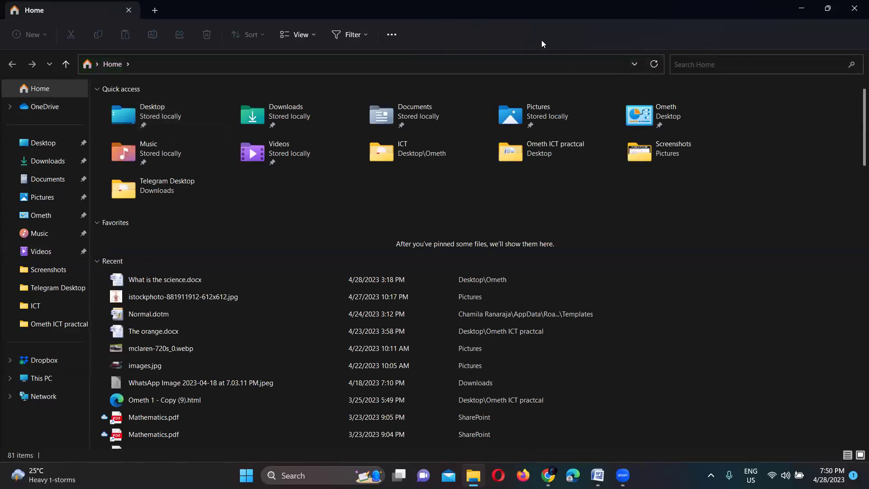
click(727, 69)
click(62, 323)
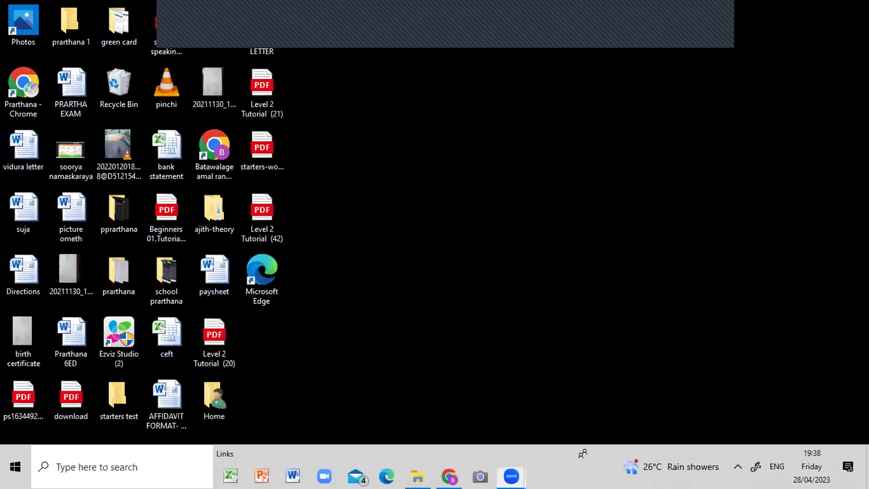
- Create a new folder on the desktop, keeping its default name, and open it
right_click(462, 191)
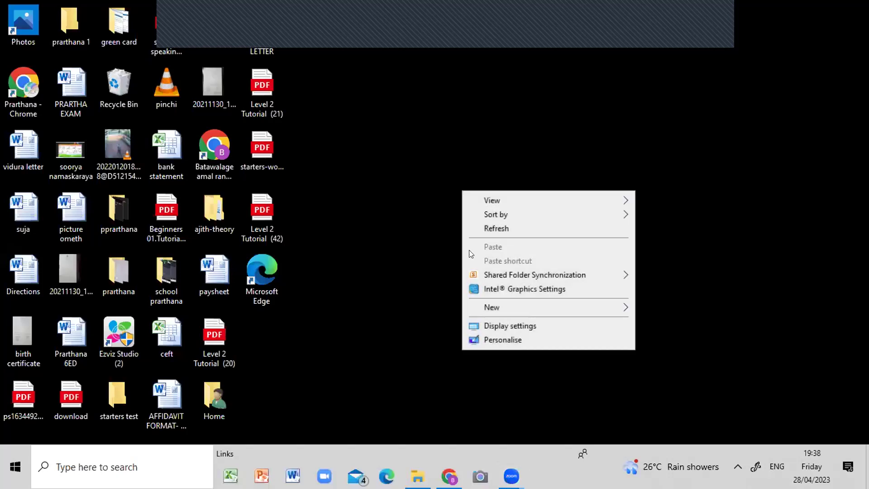
click(512, 309)
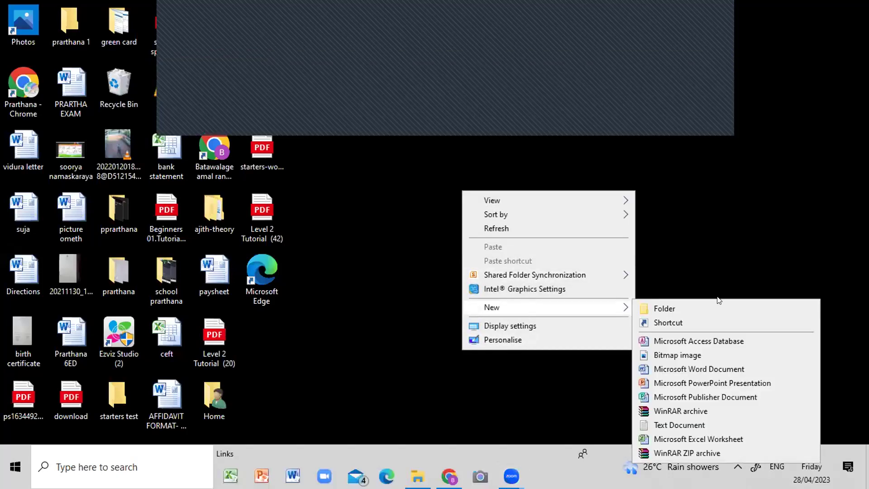
click(664, 309)
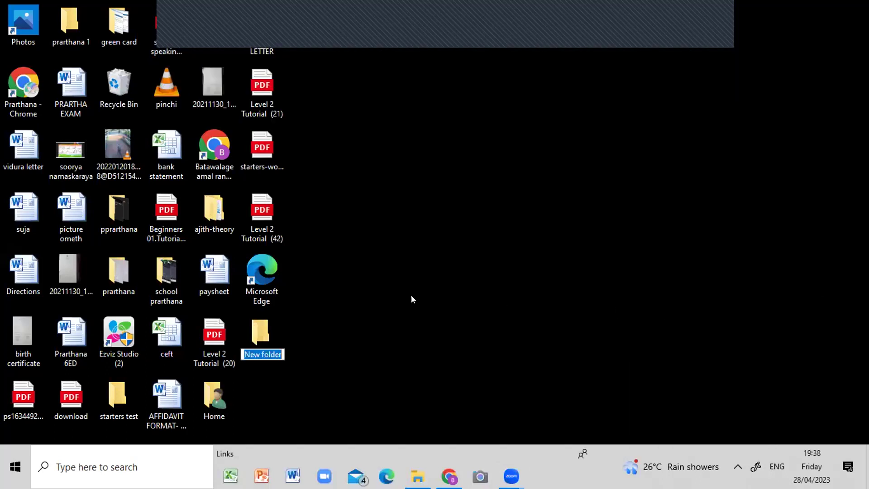
double_click(265, 330)
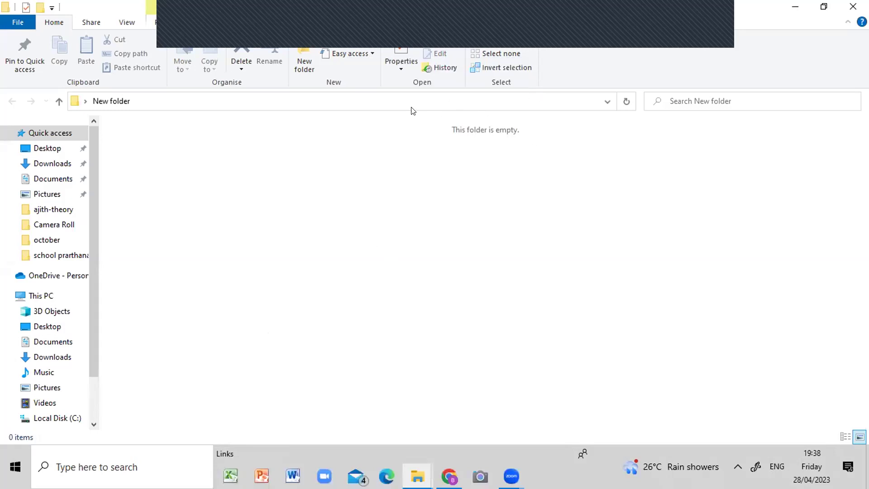
- Create a new text document with its default name inside the empty folder
right_click(414, 229)
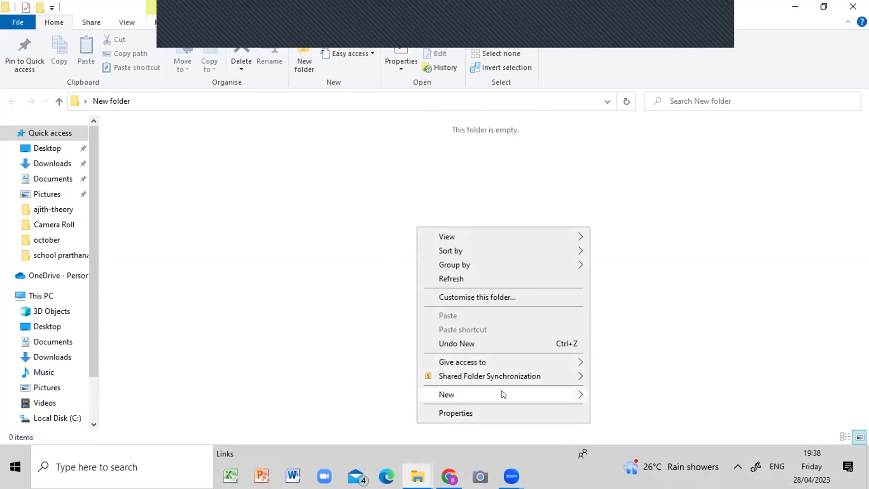
mouse_move(505, 394)
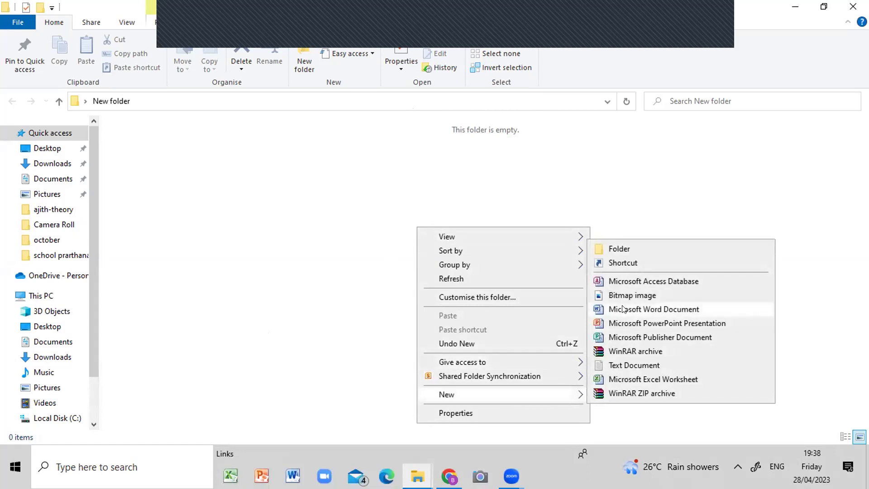
click(651, 365)
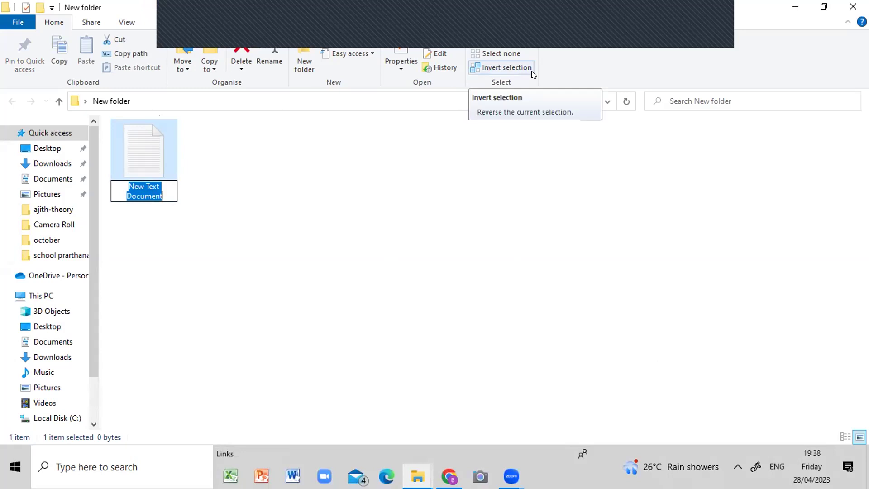
- Make file name extensions visible in the maximized folder window
click(822, 6)
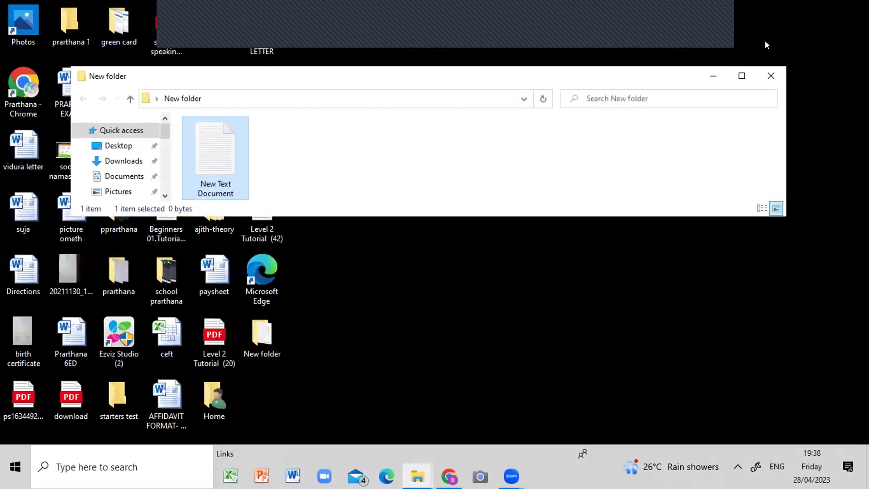
click(741, 76)
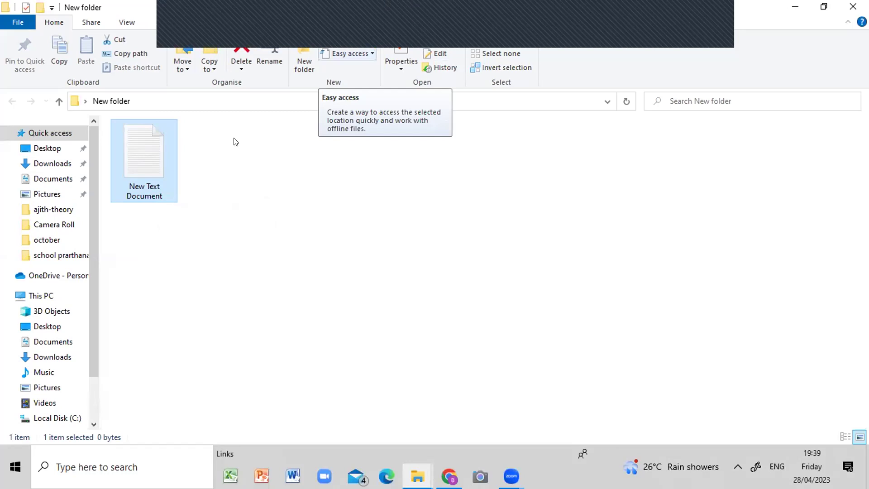
click(119, 27)
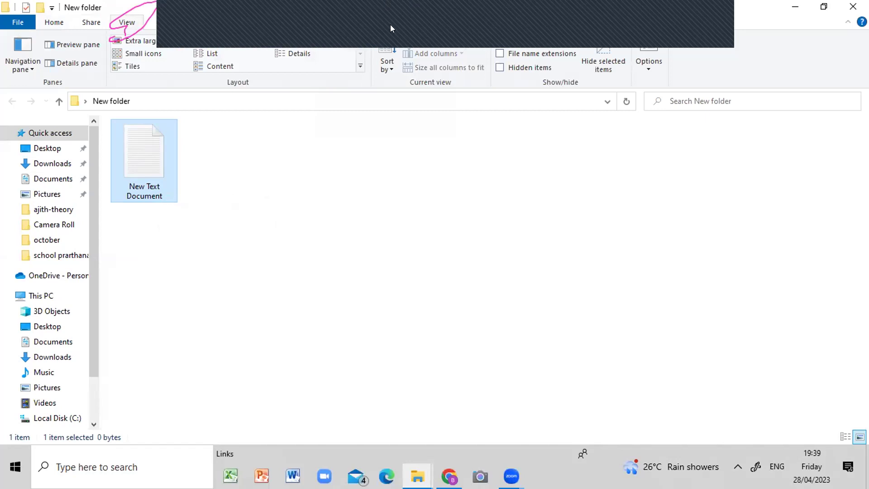
click(499, 53)
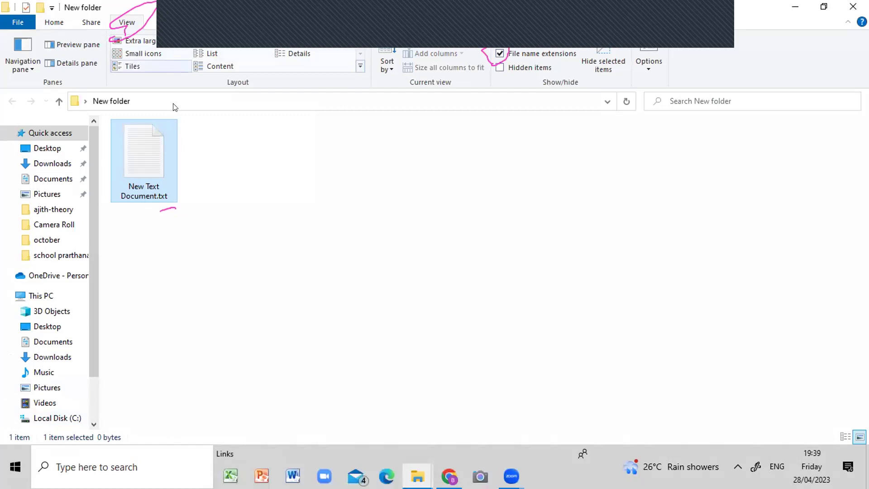
- Copy New Text Document.txt and paste five duplicates of it into the same folder
right_click(162, 165)
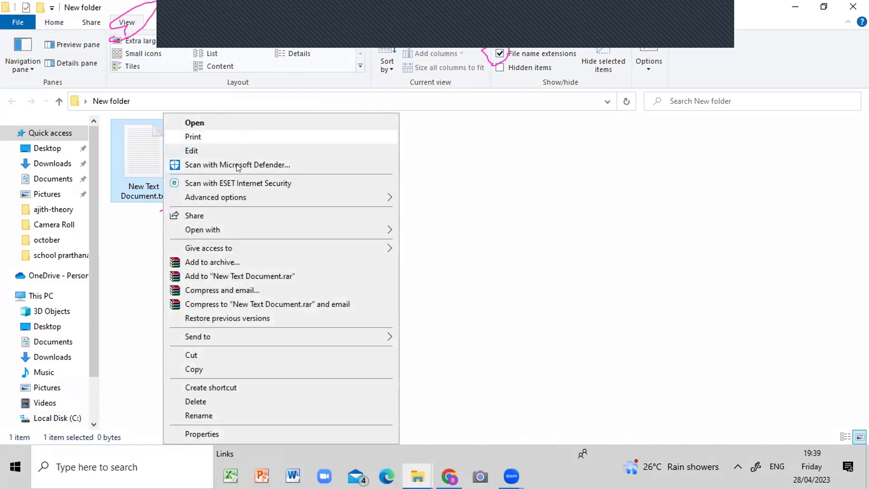
click(214, 370)
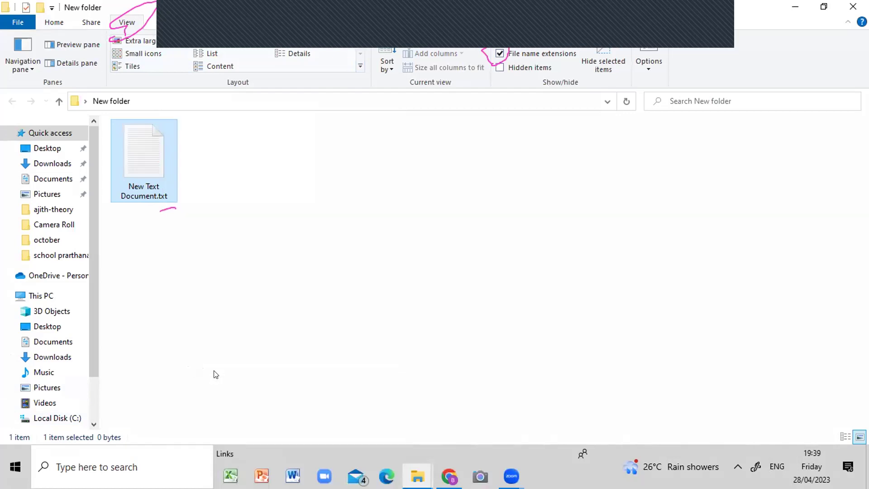
click(242, 167)
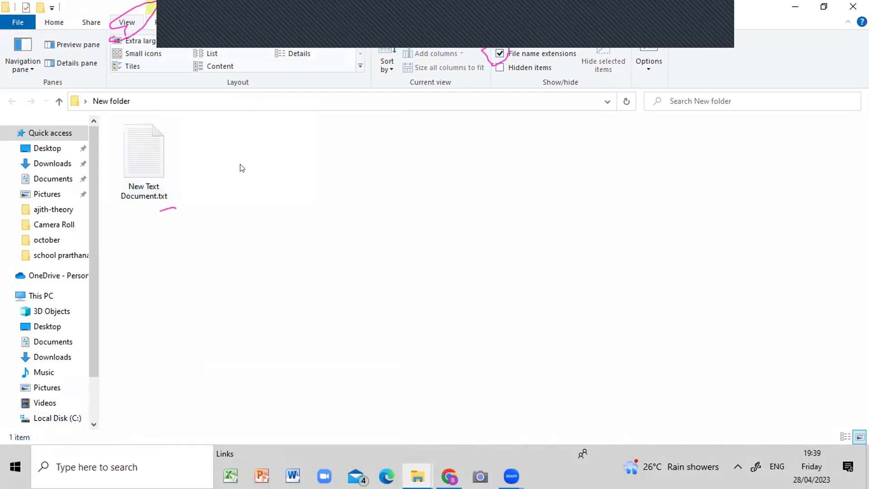
right_click(241, 164)
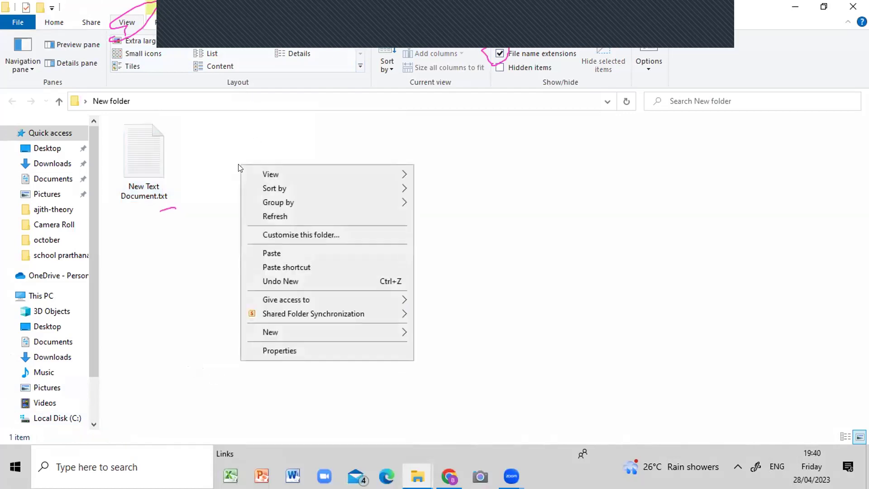
click(286, 258)
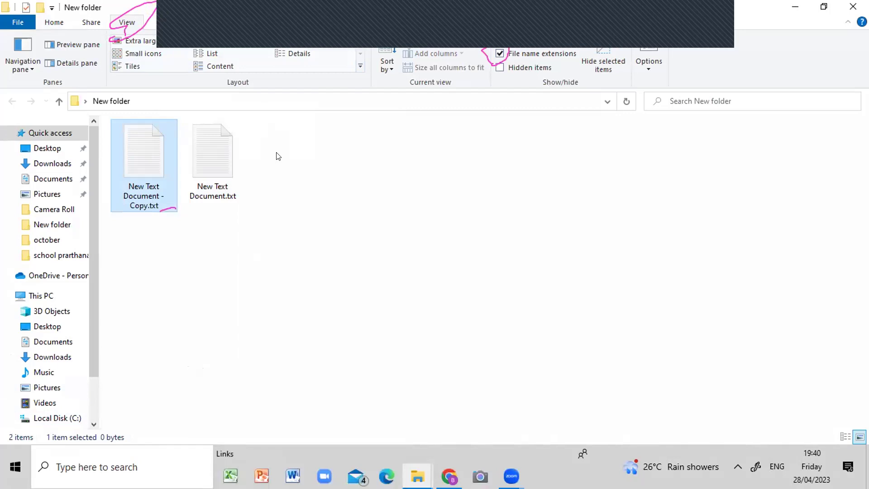
key(ctrl+v)
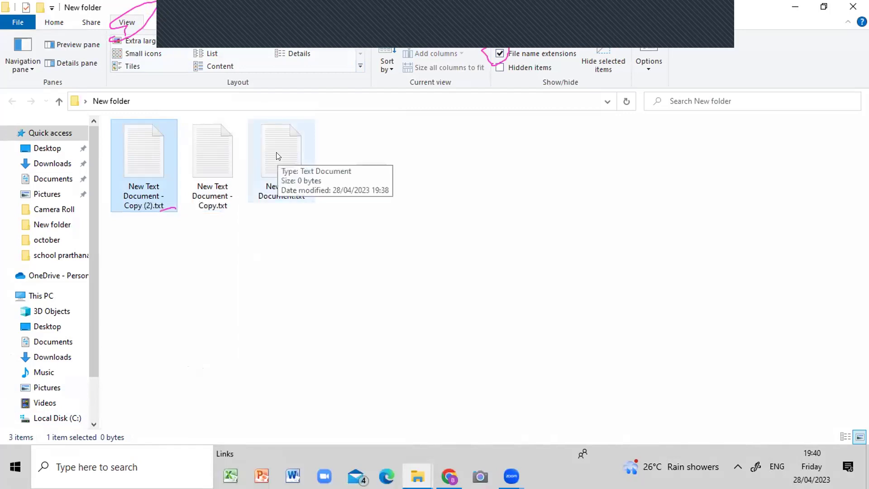
key(ctrl+v)
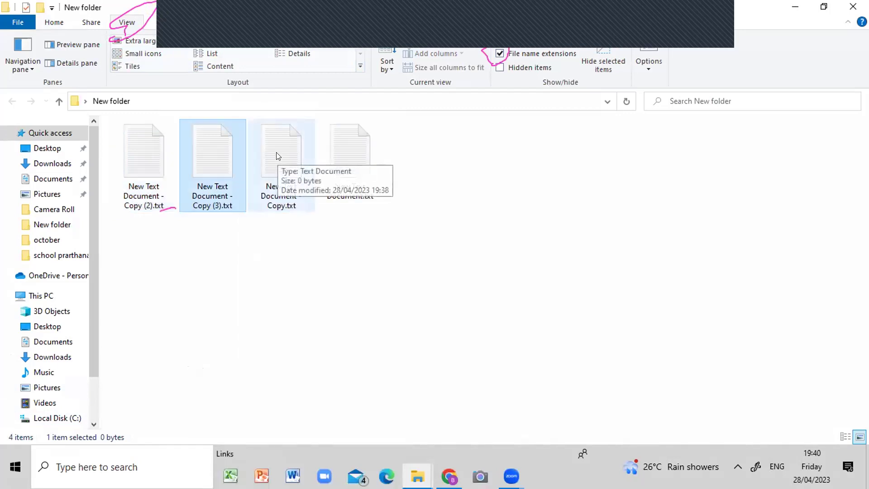
key(ctrl+v)
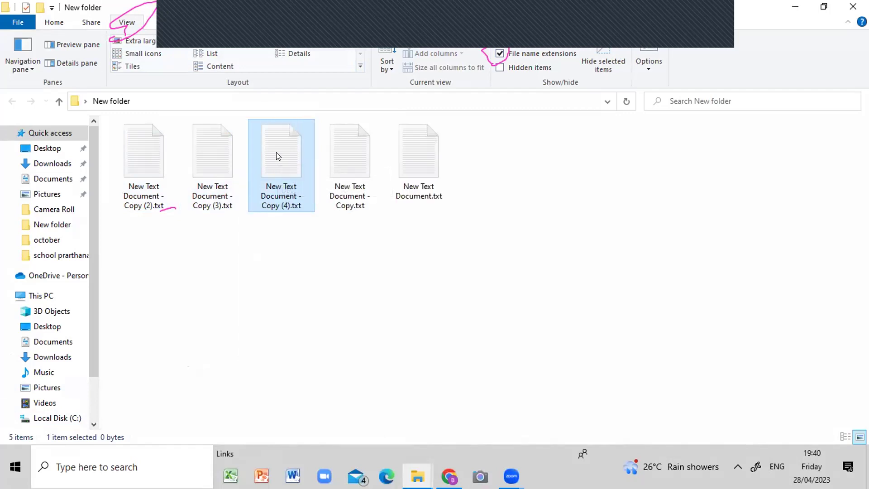
key(ctrl+v)
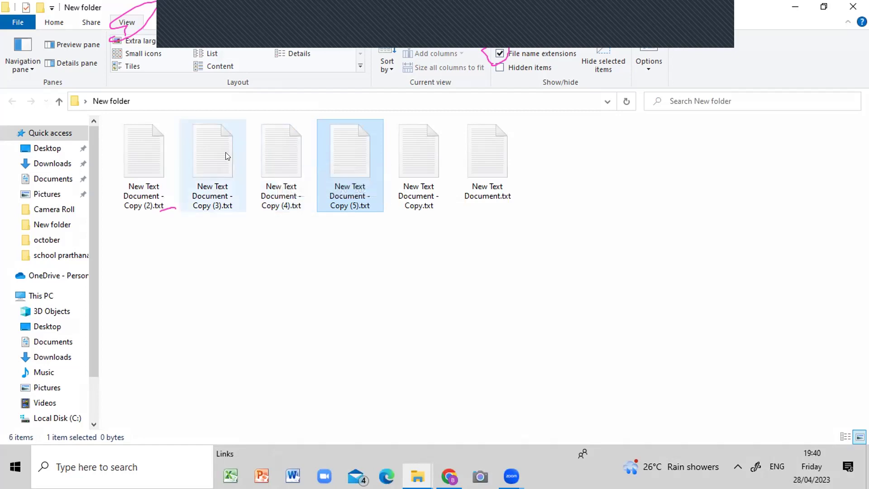
right_click(210, 192)
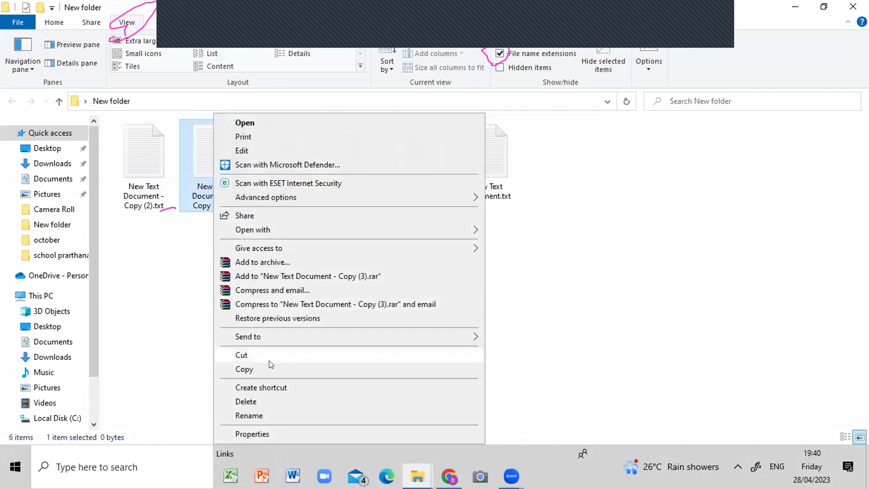
click(268, 415)
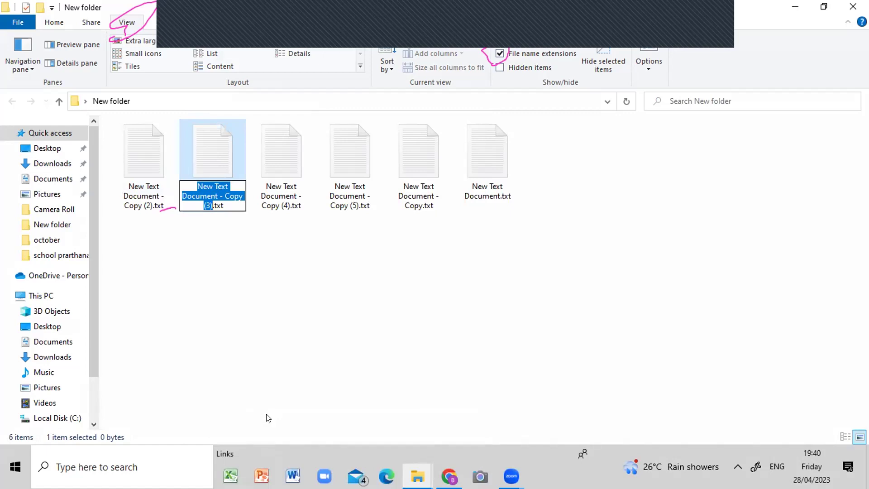
key(Right)
key(Right)
key(Right)
key(Right)
key(Right)
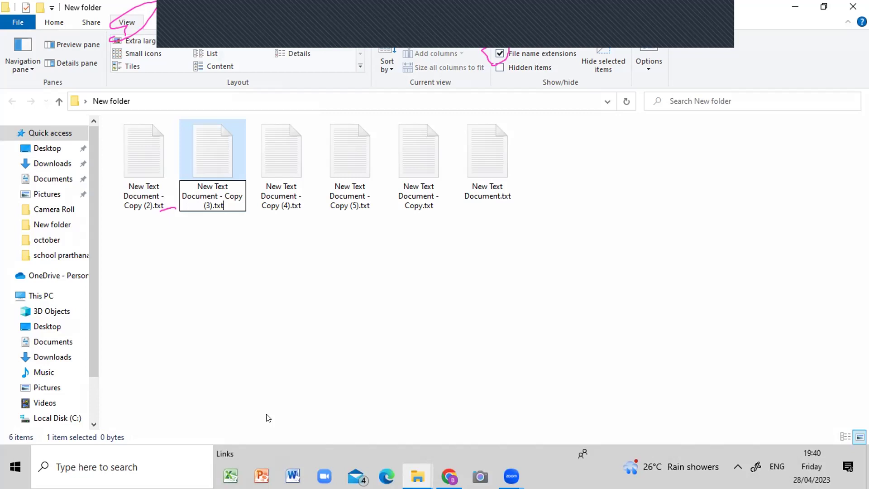
key(BackSpace)
key(BackSpace)
key(BackSpace)
text(ppts)
click(268, 415)
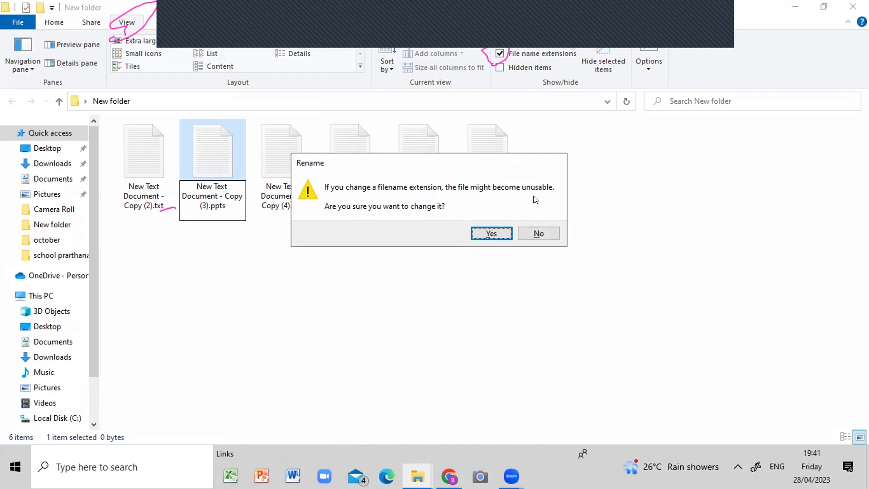
click(543, 226)
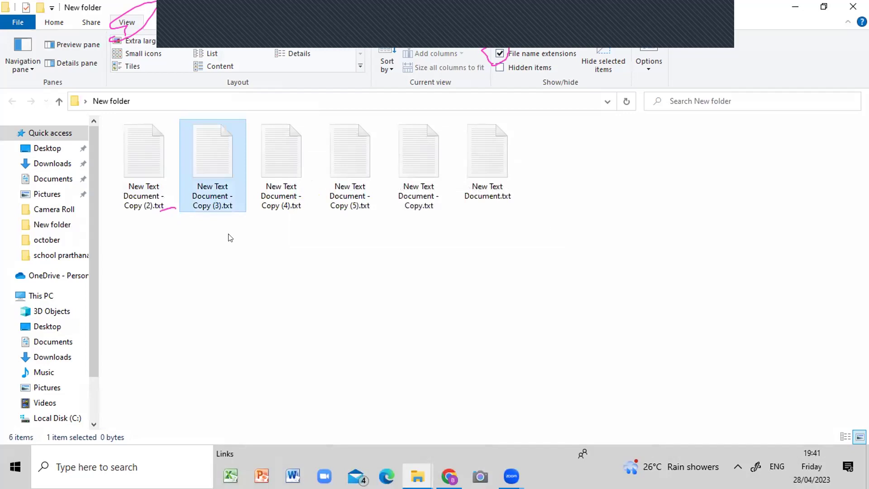
right_click(229, 207)
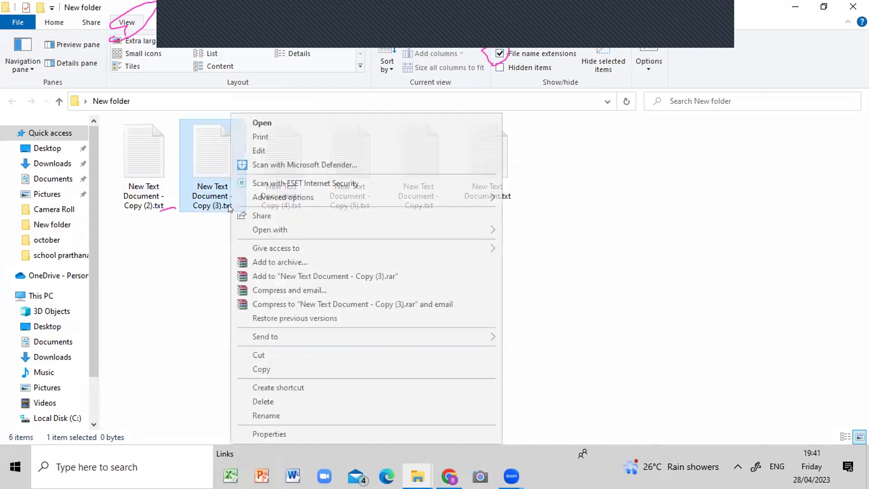
click(281, 414)
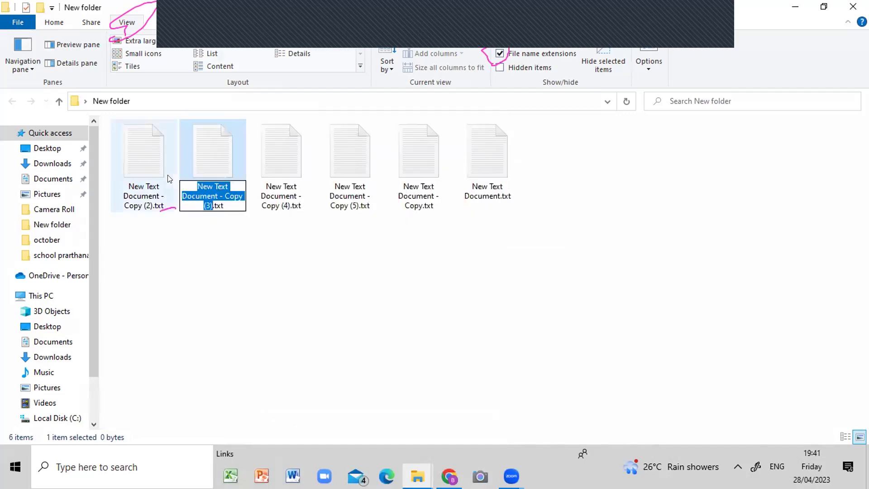
click(231, 203)
key(BackSpace)
key(BackSpace)
key(BackSpace)
text(ppts)
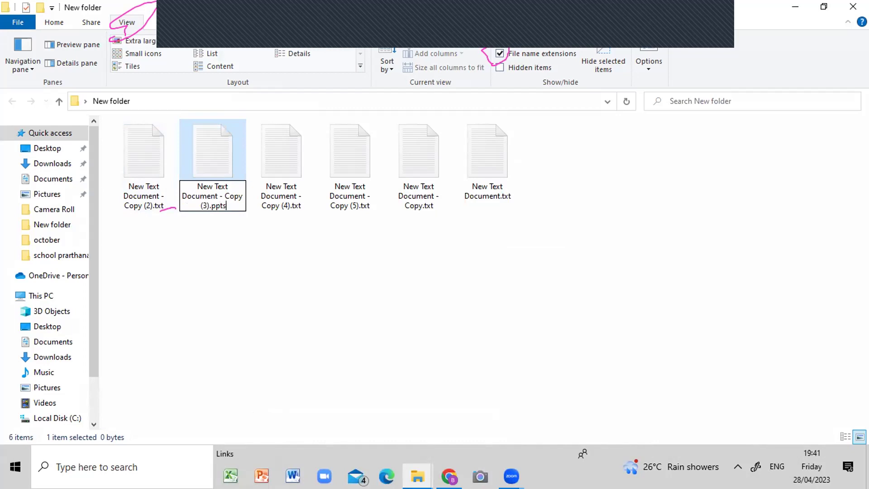
key(Return)
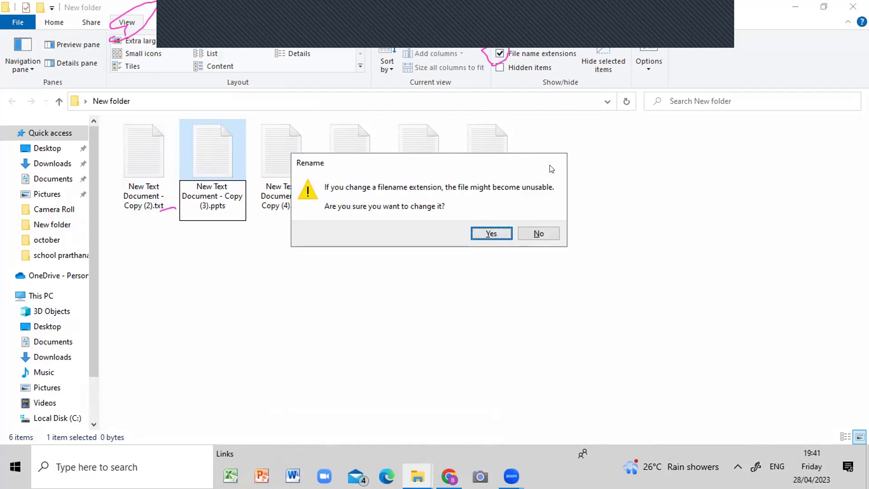
click(541, 233)
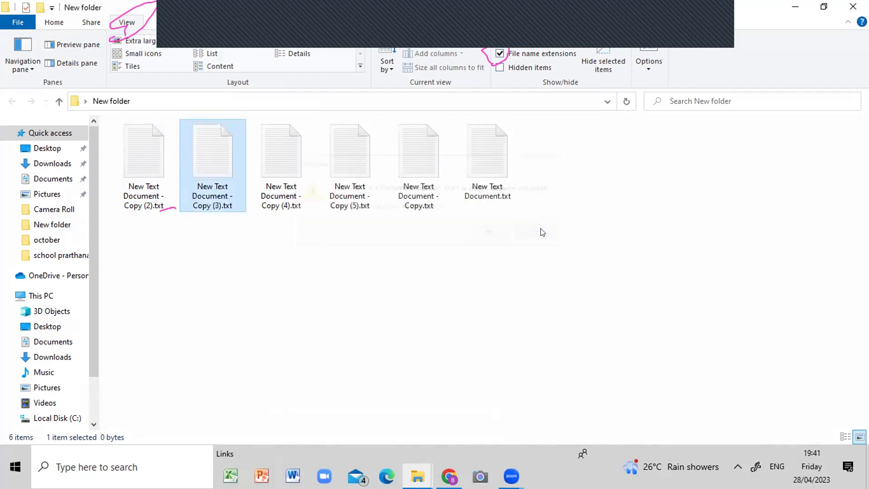
- Change the extension of New Text Document - Copy (3).txt to .pptx and accept the extension change
right_click(205, 197)
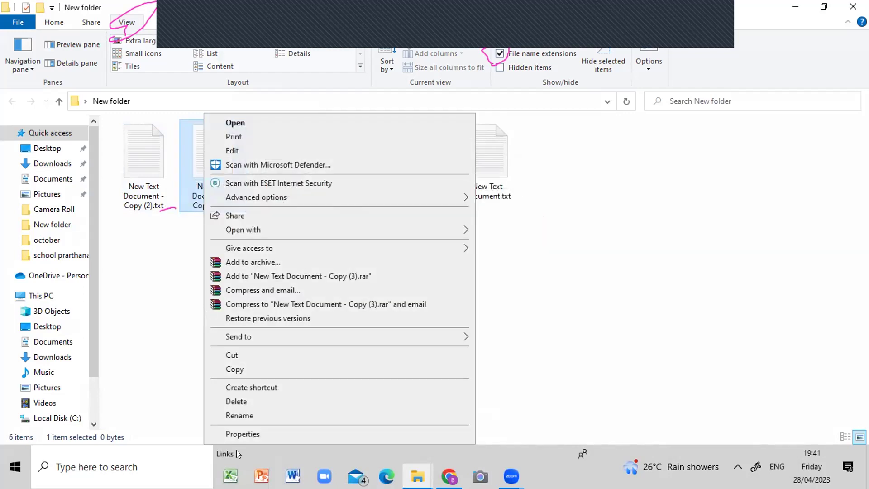
click(270, 416)
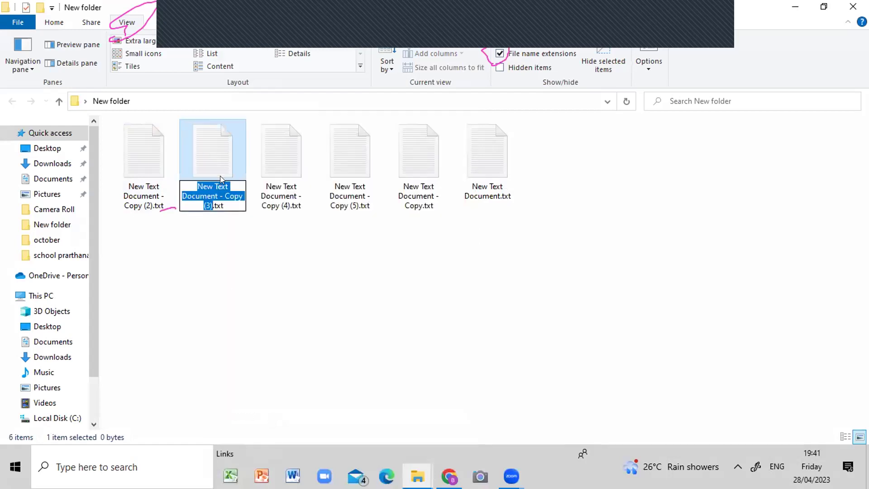
click(230, 204)
key(BackSpace)
key(BackSpace)
key(BackSpace)
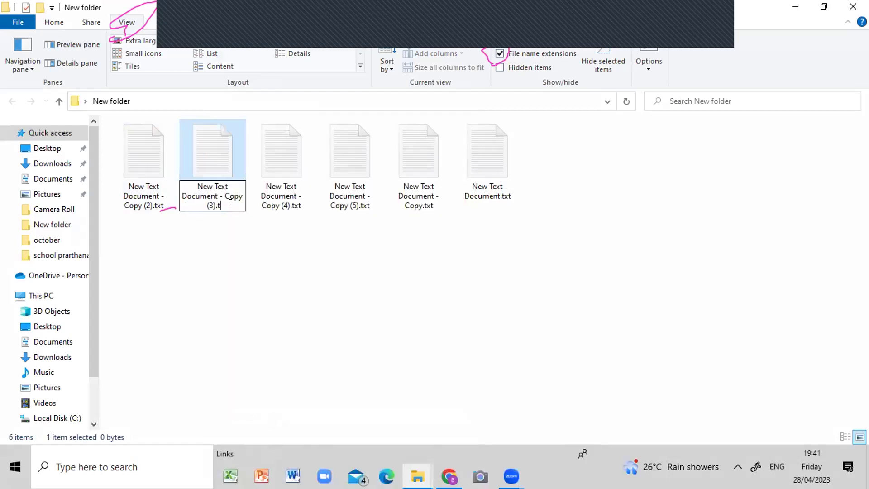
text(pptx)
key(Return)
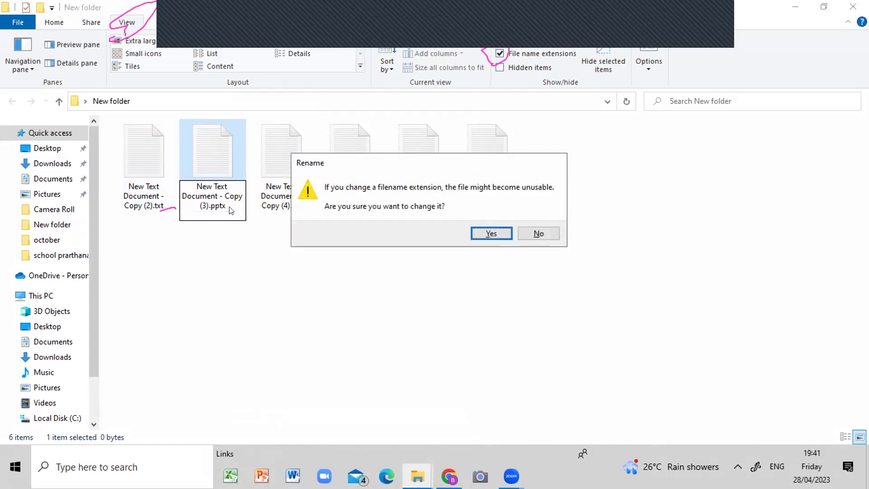
click(492, 234)
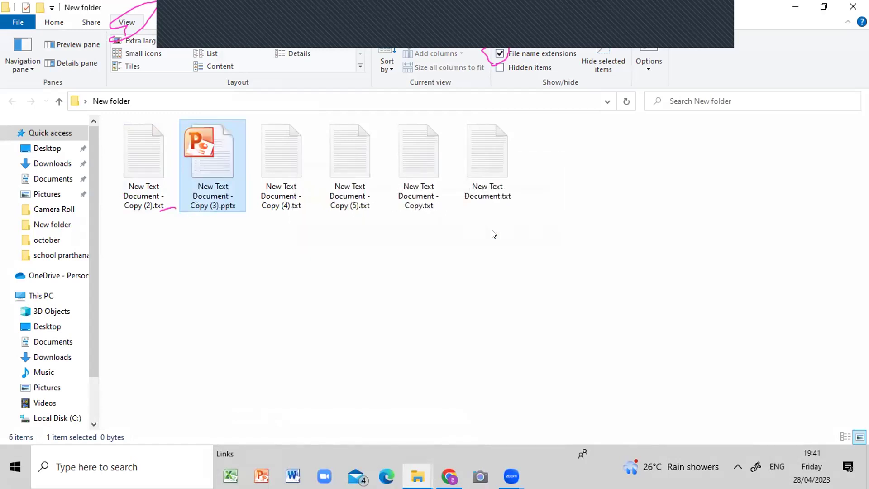
- Change the extension of New Text Document - Copy (4).txt to .xlsx and accept the extension change
click(287, 196)
right_click(287, 197)
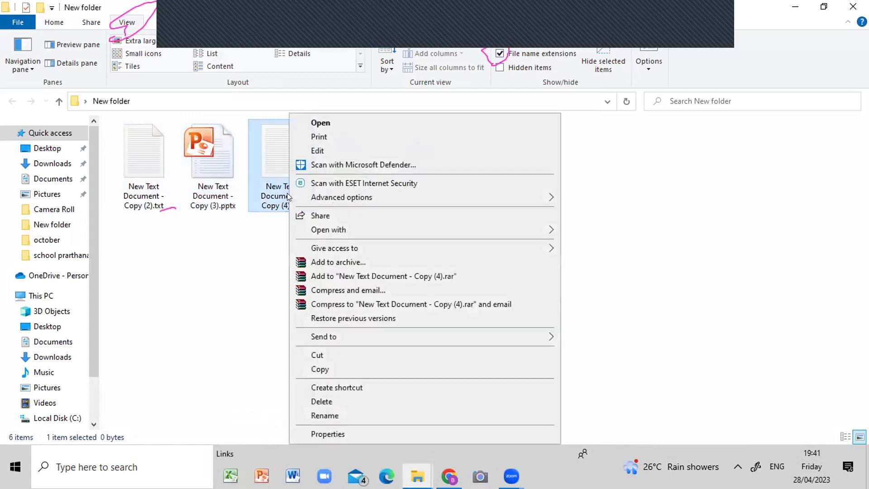
click(322, 409)
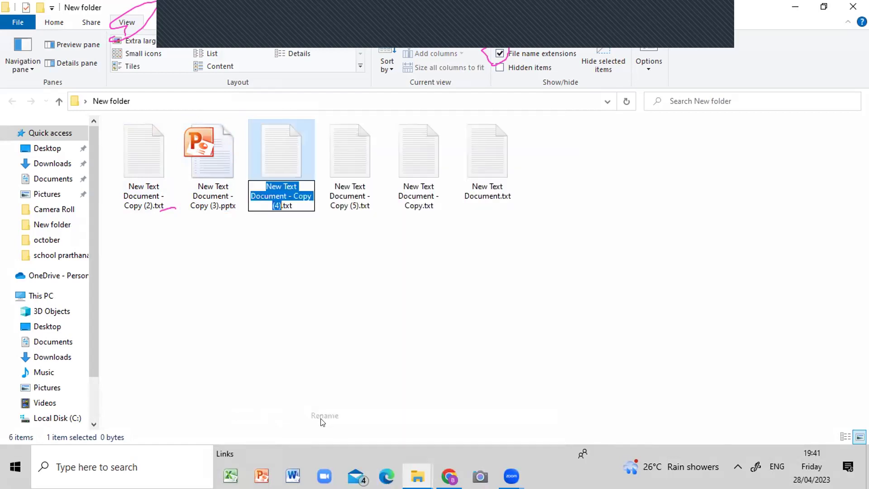
click(295, 204)
key(BackSpace)
key(BackSpace)
key(BackSpace)
text(x)
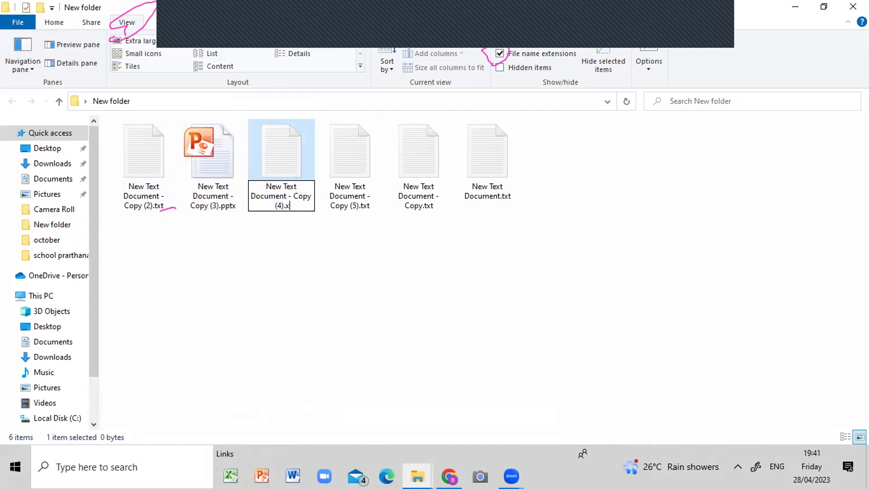
text(l)
text(xx)
key(BackSpace)
key(BackSpace)
text(sx)
key(Return)
click(475, 233)
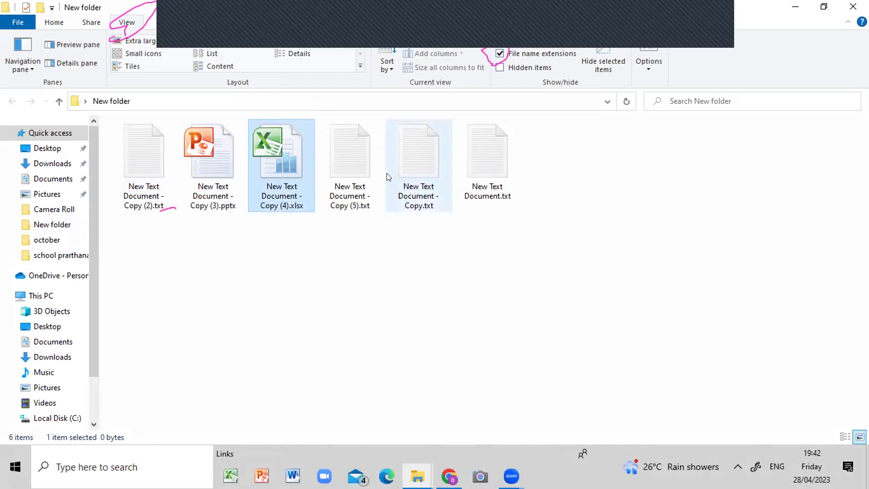
- Change the extension of New Text Document - Copy (5).txt to .mp3 and accept the extension change
right_click(360, 174)
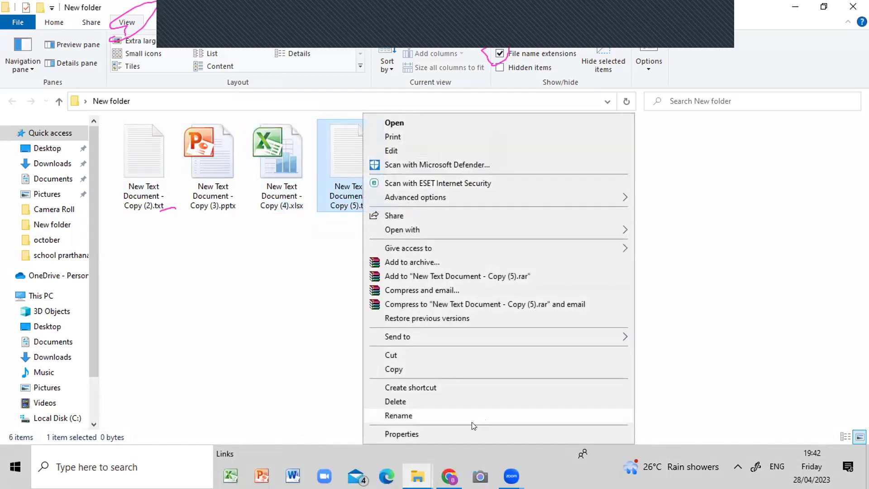
click(453, 416)
key(Right)
key(Right)
key(Right)
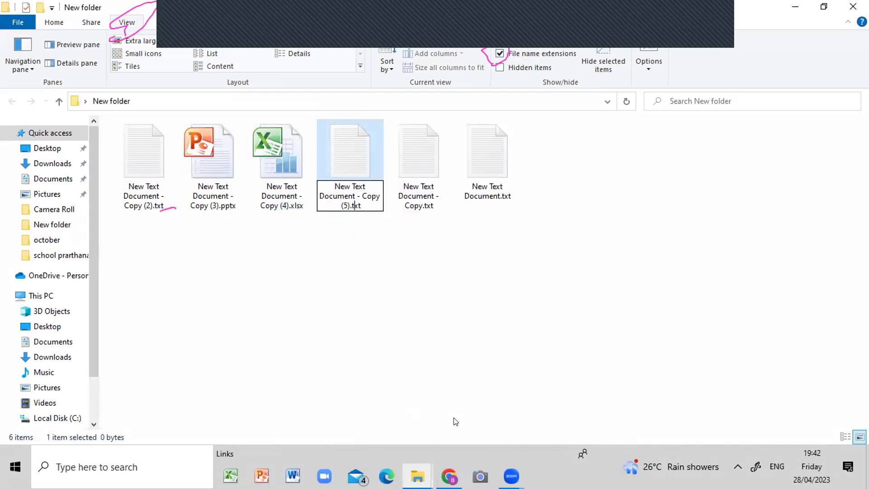
key(Right)
key(BackSpace)
key(BackSpace)
key(BackSpace)
text(mp3)
key(Return)
key(Return)
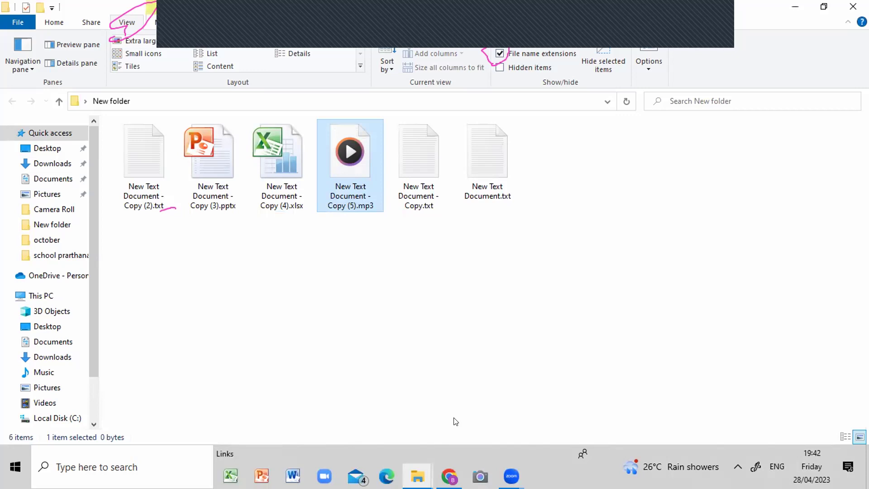
- Change the extension of New Text Document - Copy.txt to .lnk and accept the extension change
click(432, 208)
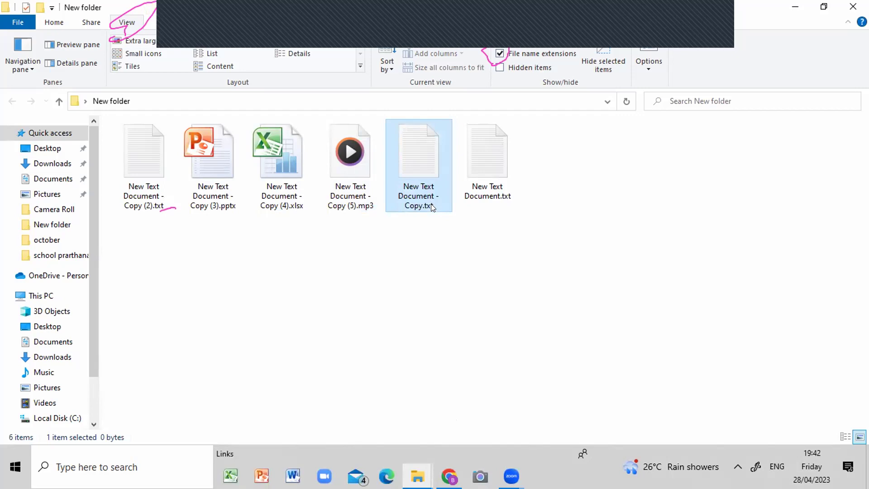
key(alt+Up)
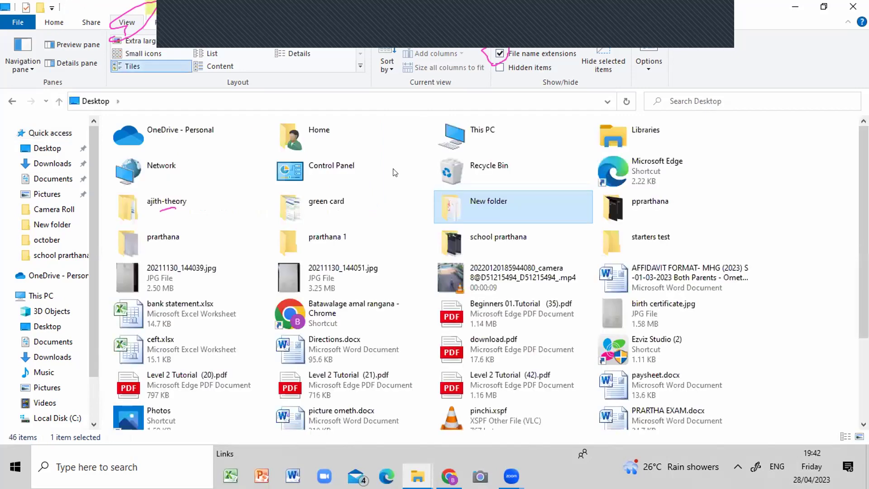
click(13, 101)
right_click(429, 147)
click(489, 415)
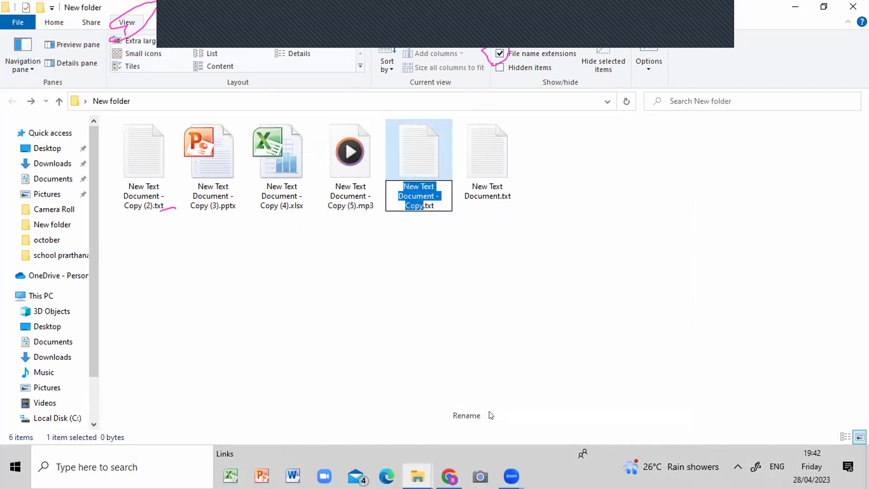
key(Right)
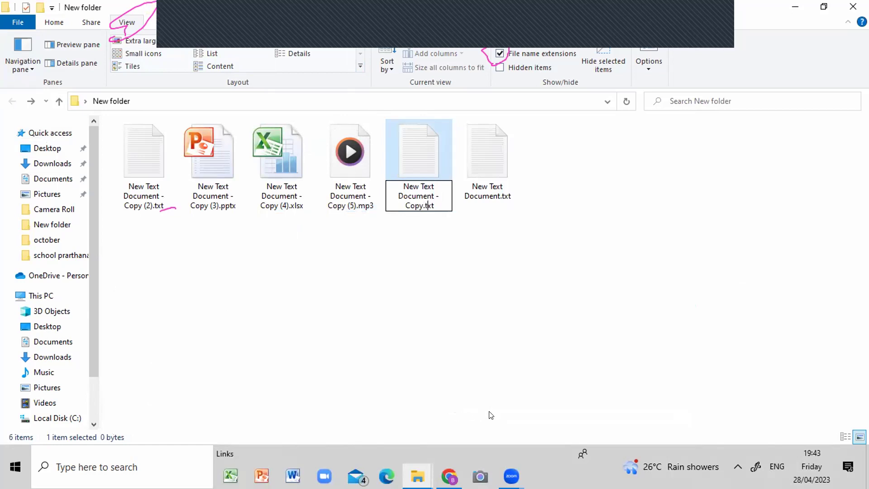
key(Right)
key(Right)
key(Right)
key(Right)
key(BackSpace)
key(BackSpace)
key(BackSpace)
text(lnk)
key(Return)
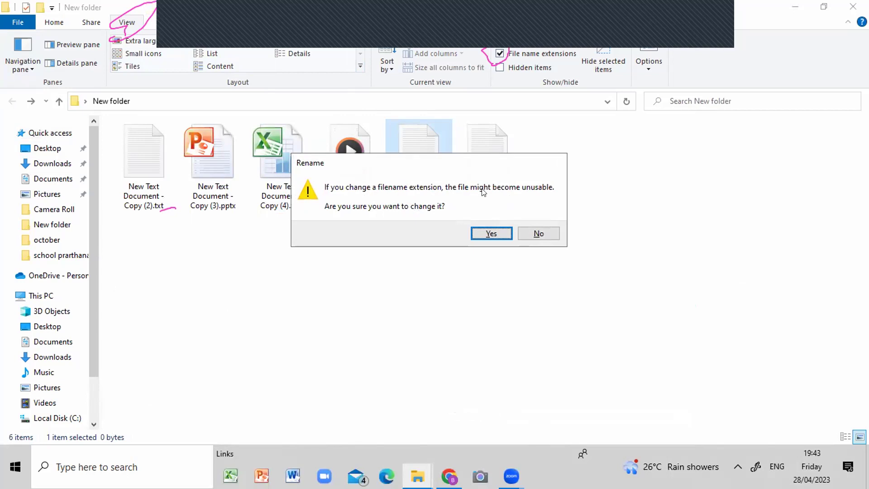
click(483, 233)
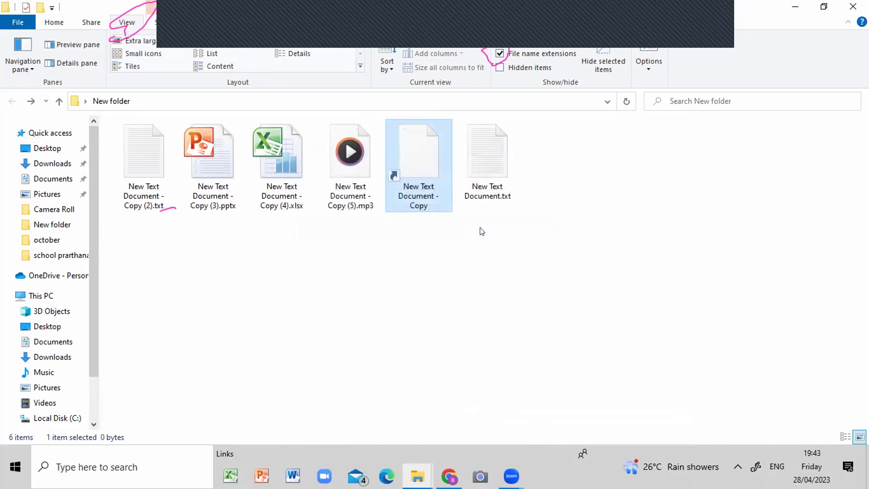
- Undo the .lnk extension change on New Text Document - Copy
right_click(413, 171)
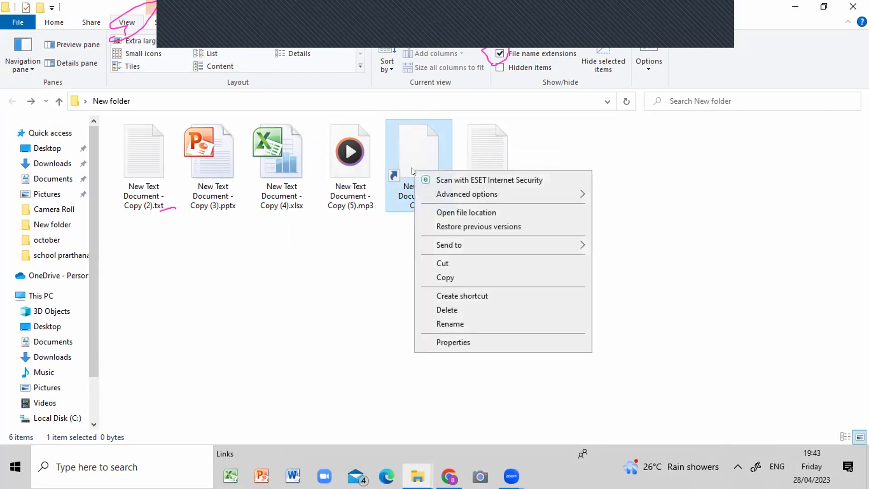
click(458, 323)
click(413, 221)
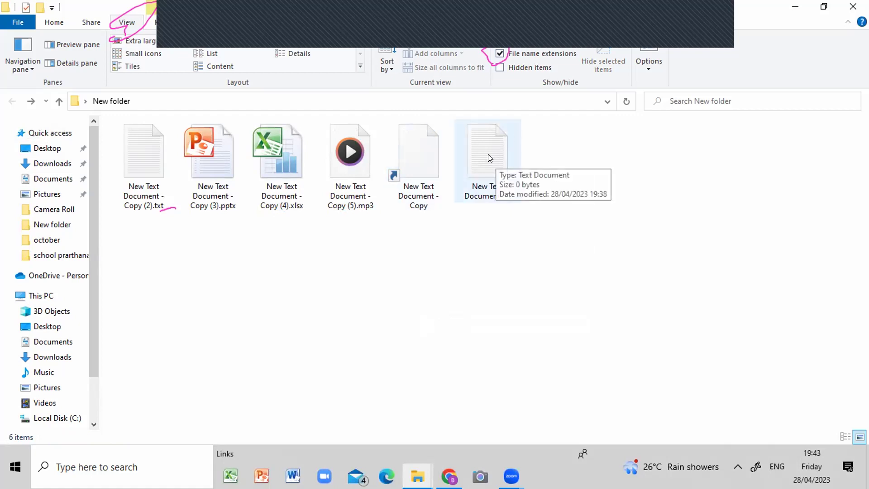
click(476, 202)
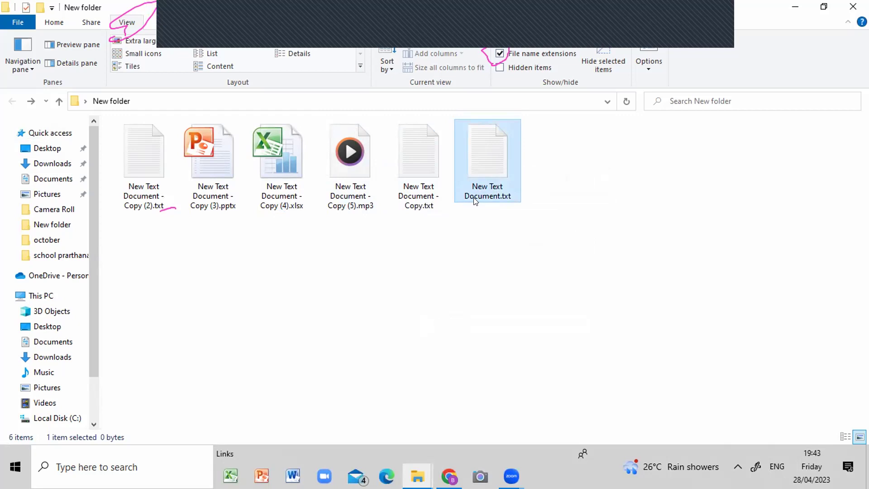
- Change the extension of New Text Document - Copy.txt to .hdml and accept the extension change
right_click(421, 178)
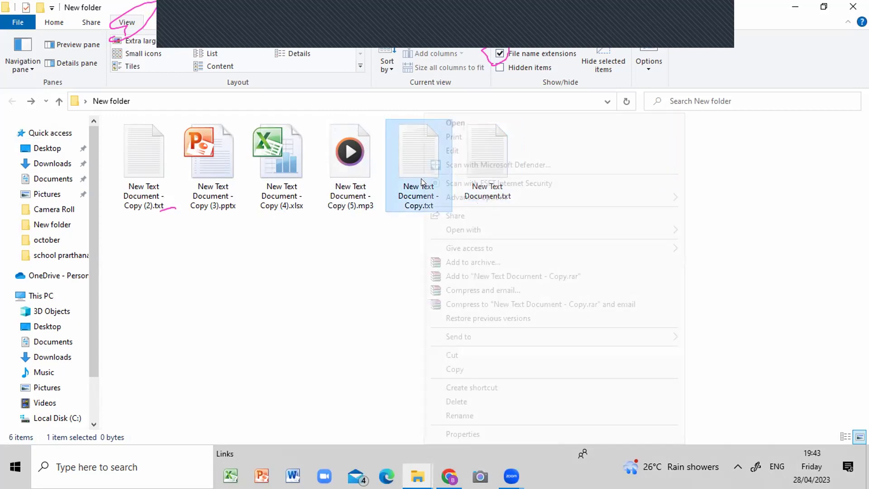
click(482, 416)
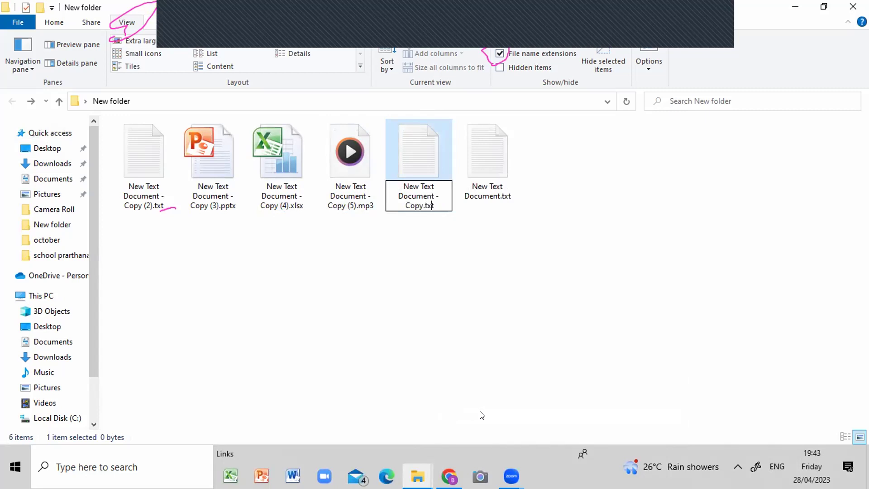
key(BackSpace)
key(BackSpace)
key(BackSpace)
text(hdml)
key(Return)
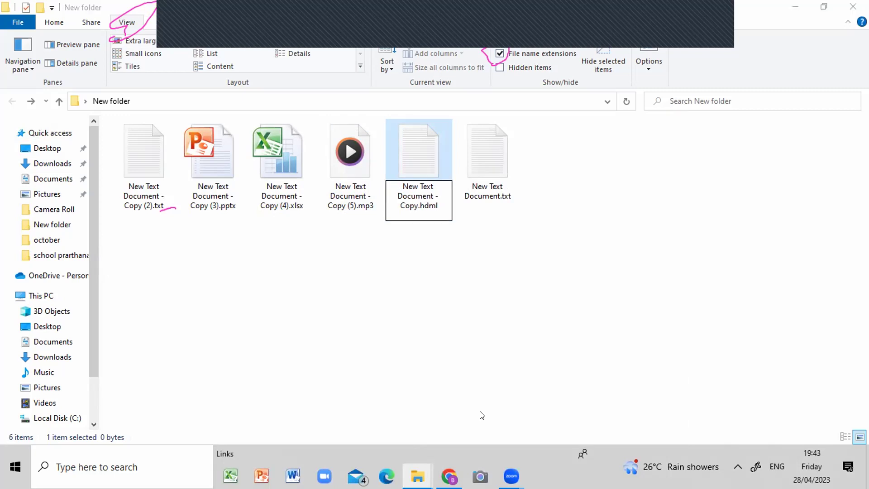
key(Return)
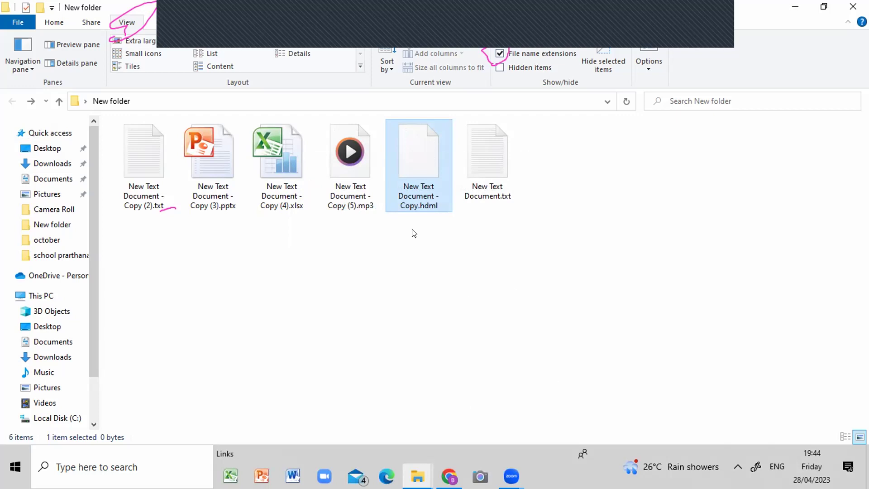
- Change the extension of New Text Document - Copy from .hdml to .html and accept the extension change
right_click(418, 173)
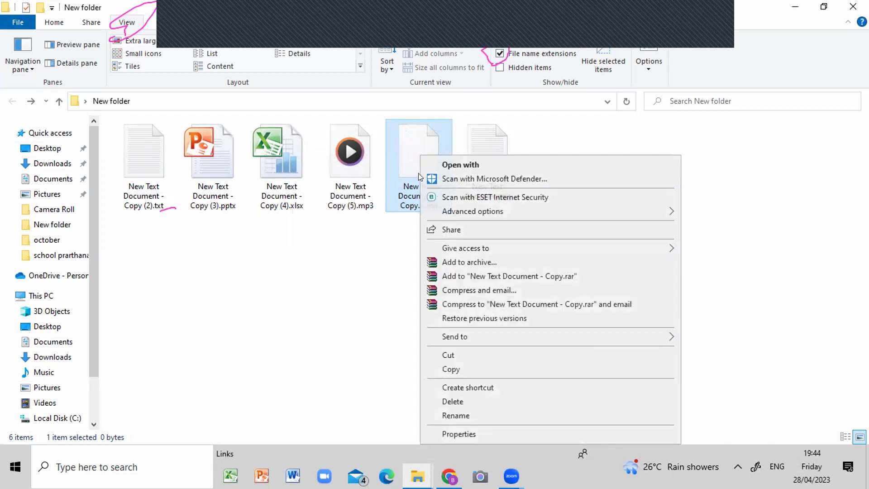
click(456, 415)
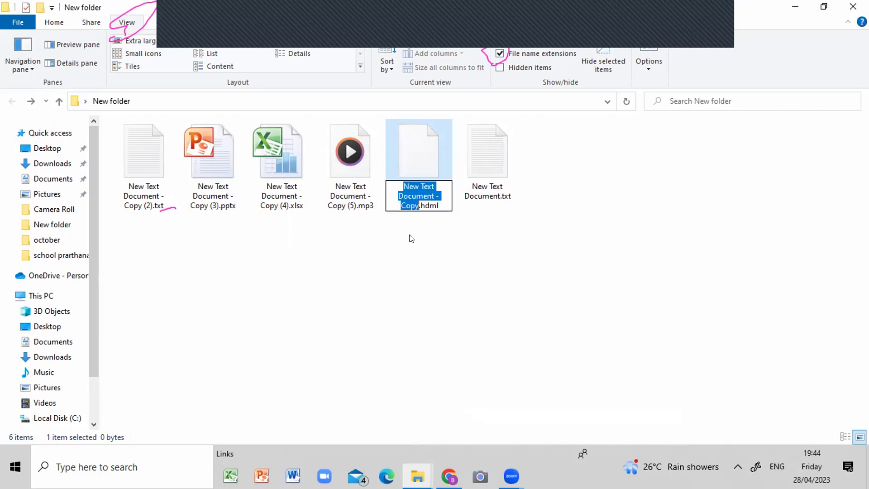
click(426, 202)
key(Delete)
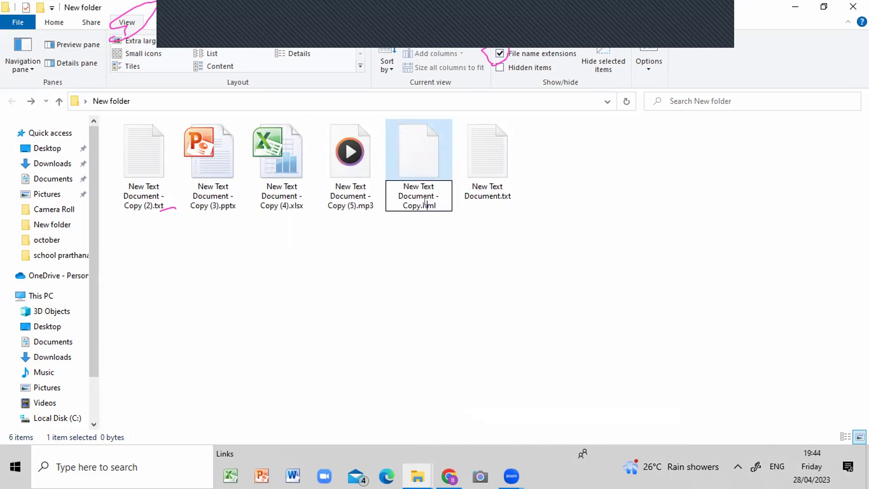
text(t)
key(Return)
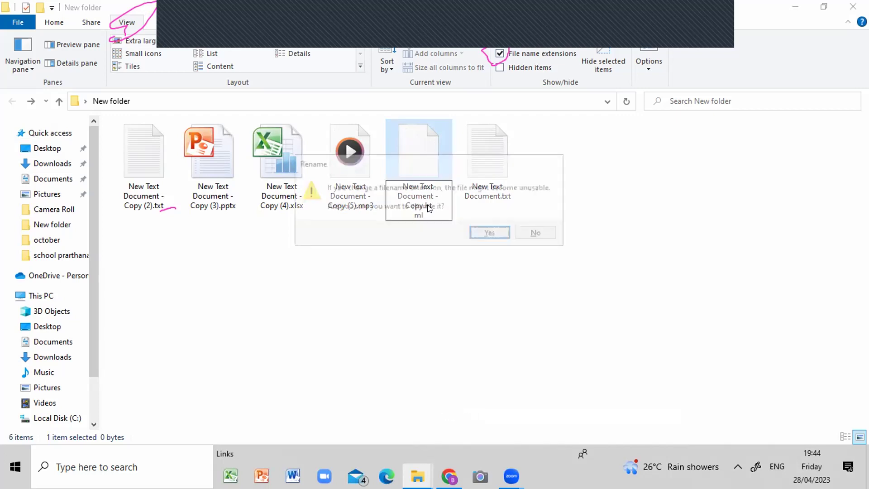
click(490, 234)
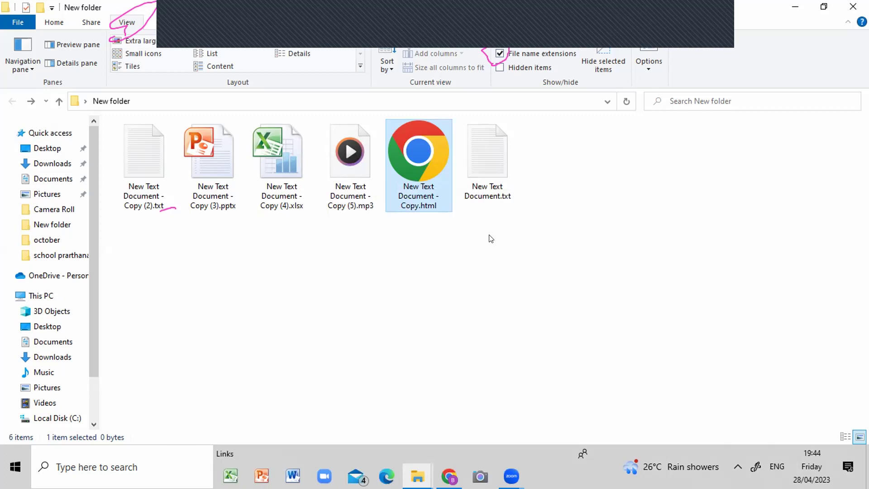
- Open New Text Document - Copy (2).txt to check its default program, and close it
right_click(114, 138)
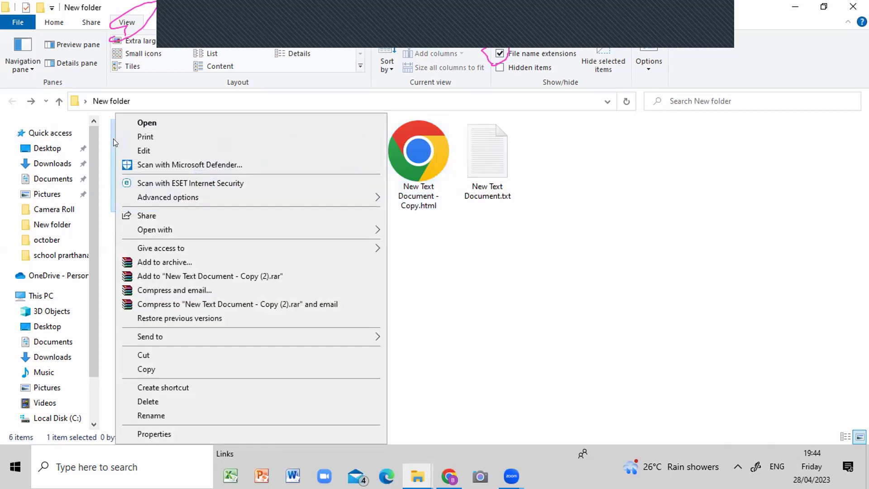
key(Escape)
click(133, 176)
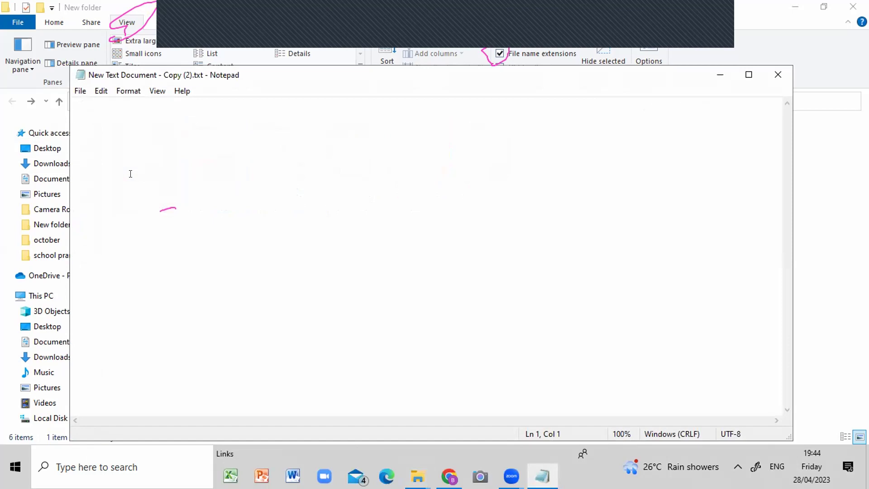
click(776, 74)
- Open New Text Document - Copy (5).mp3 and New Text Document - Copy.html in their default programs, closing each one
click(357, 149)
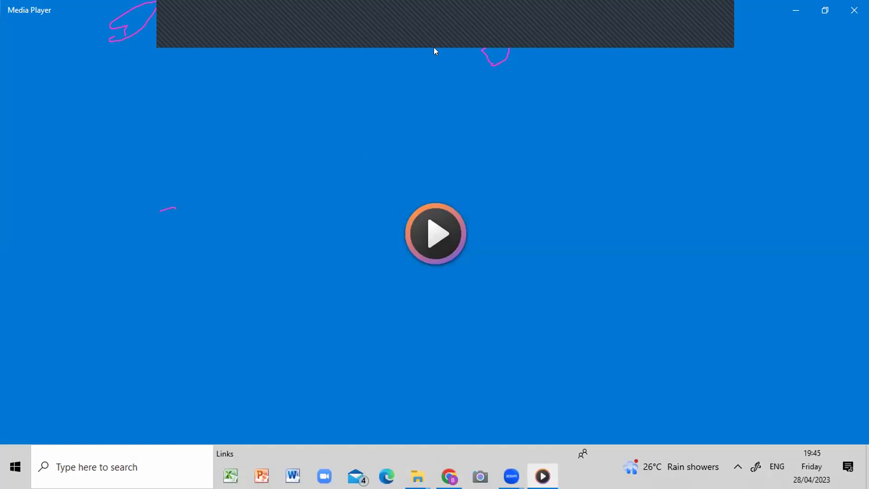
click(855, 10)
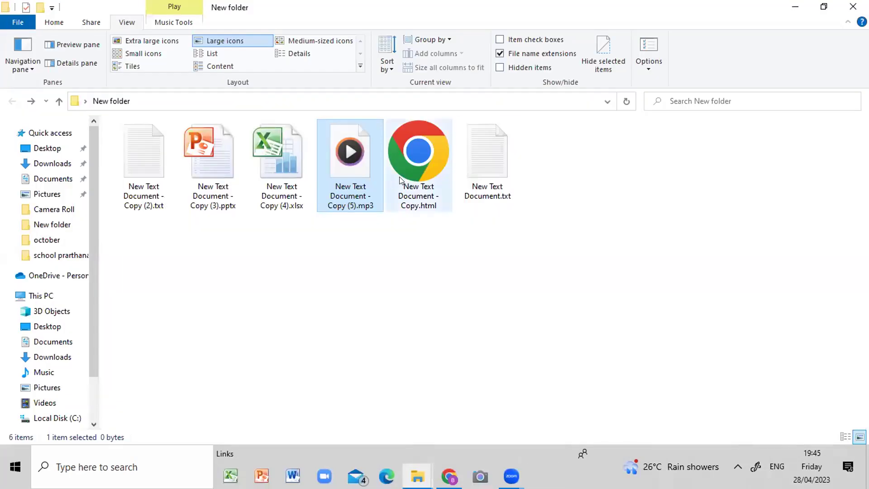
click(400, 179)
double_click(399, 177)
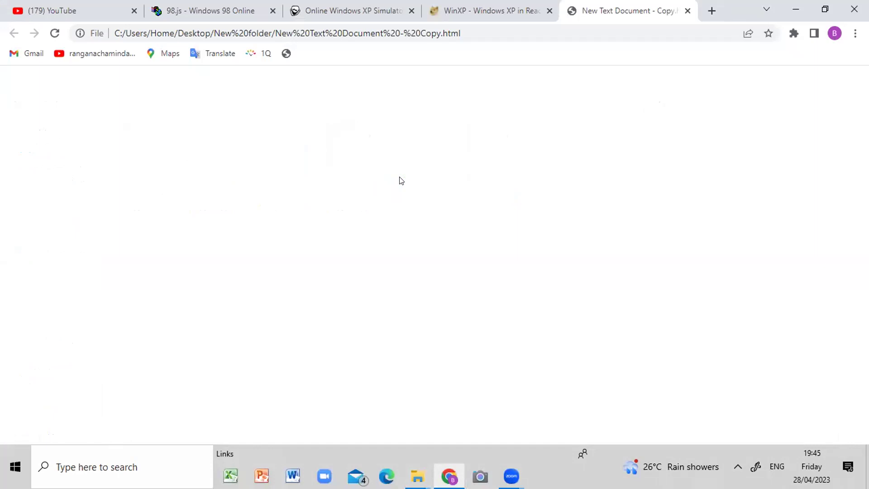
click(854, 9)
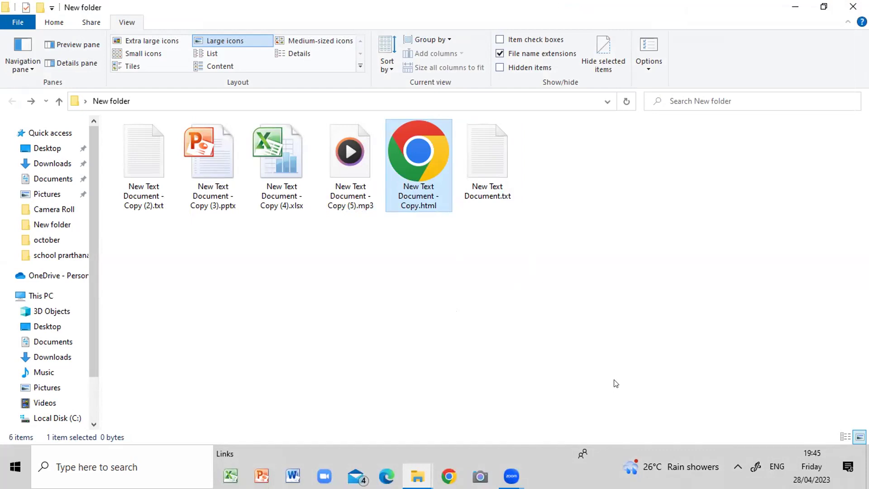
- In Preview, examine the file symbols, the User Interface section and the file name and extension diagram in the grade 6 reading book
mouse_move(511, 476)
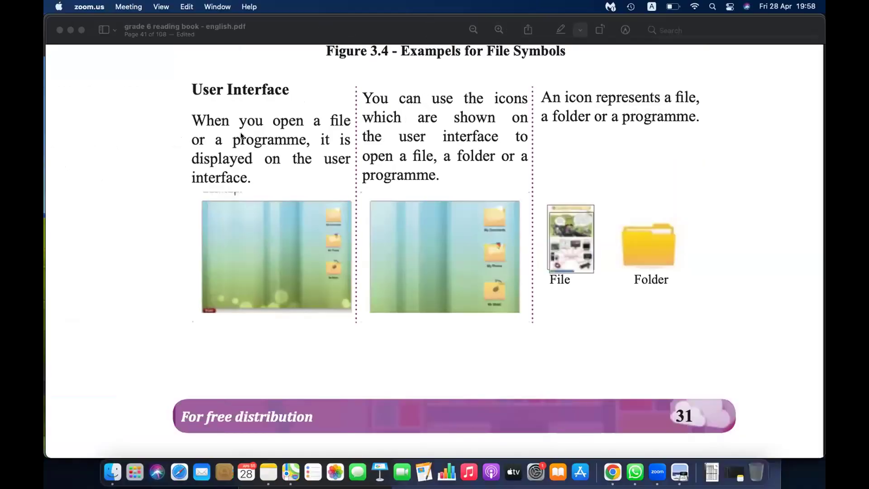
scroll(588, 324, down, 10)
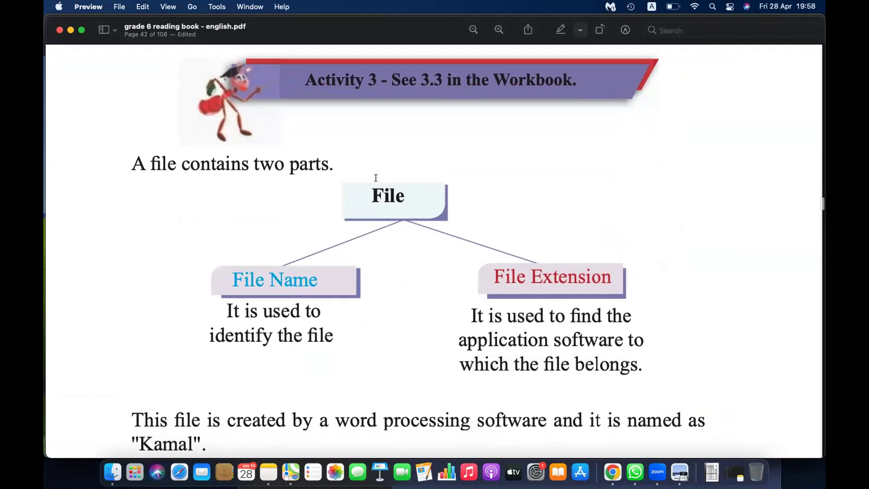
scroll(447, 221, up, 5)
scroll(446, 221, up, 5)
scroll(446, 220, down, 4)
scroll(446, 221, up, 4)
scroll(447, 221, up, 1)
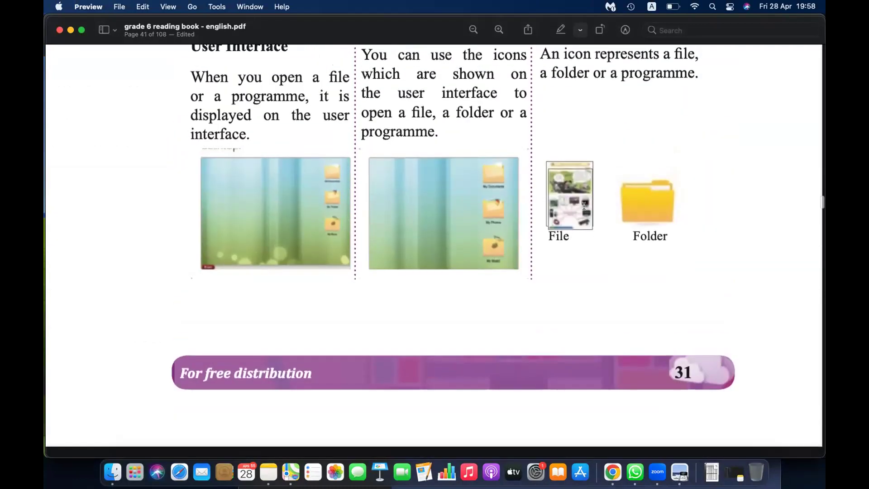
scroll(561, 220, up, 5)
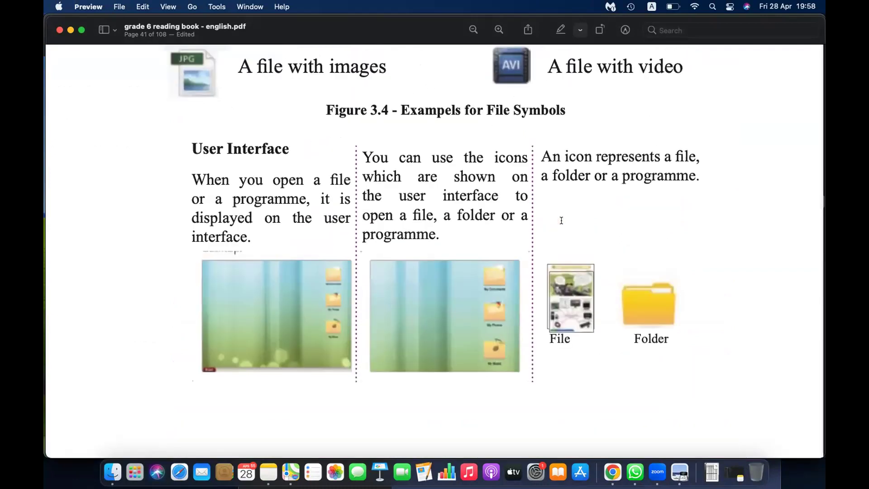
scroll(559, 216, up, 4)
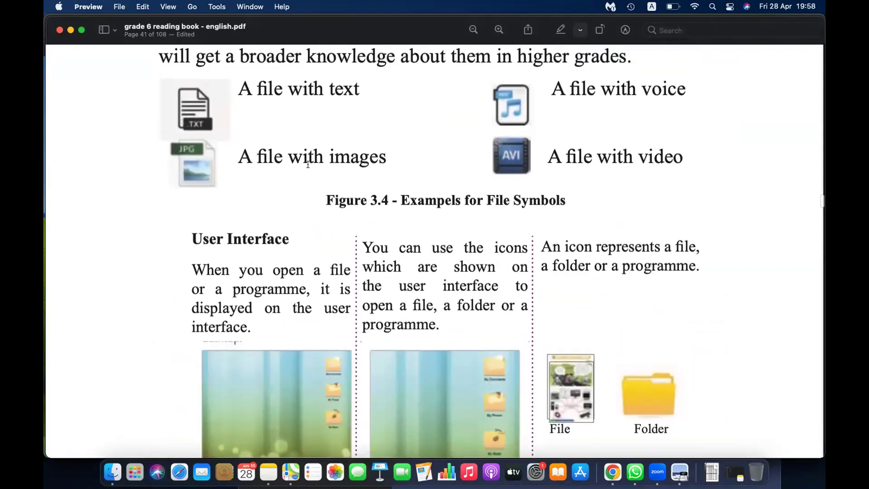